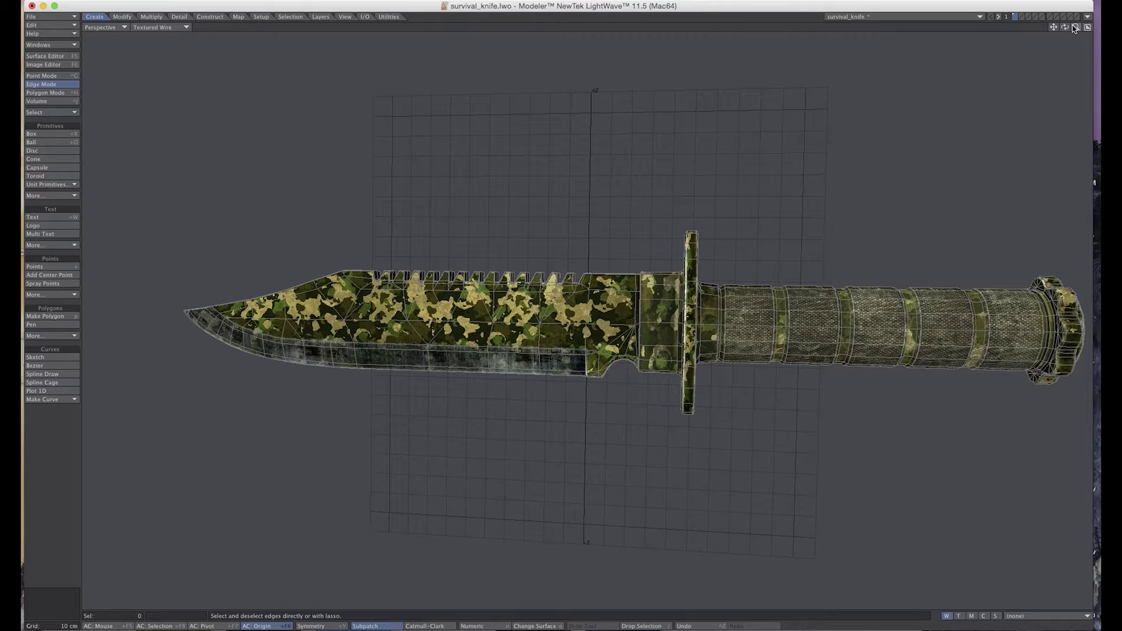
# Examine the triangular polygon below the blade's saw teeth by repeatedly selecting and deselecting it in polygon mode
pyautogui.moveTo(1074, 28)
pyautogui.mouseDown()
pyautogui.moveTo(1087, 28)
pyautogui.moveTo(1074, 29)
pyautogui.mouseUp()
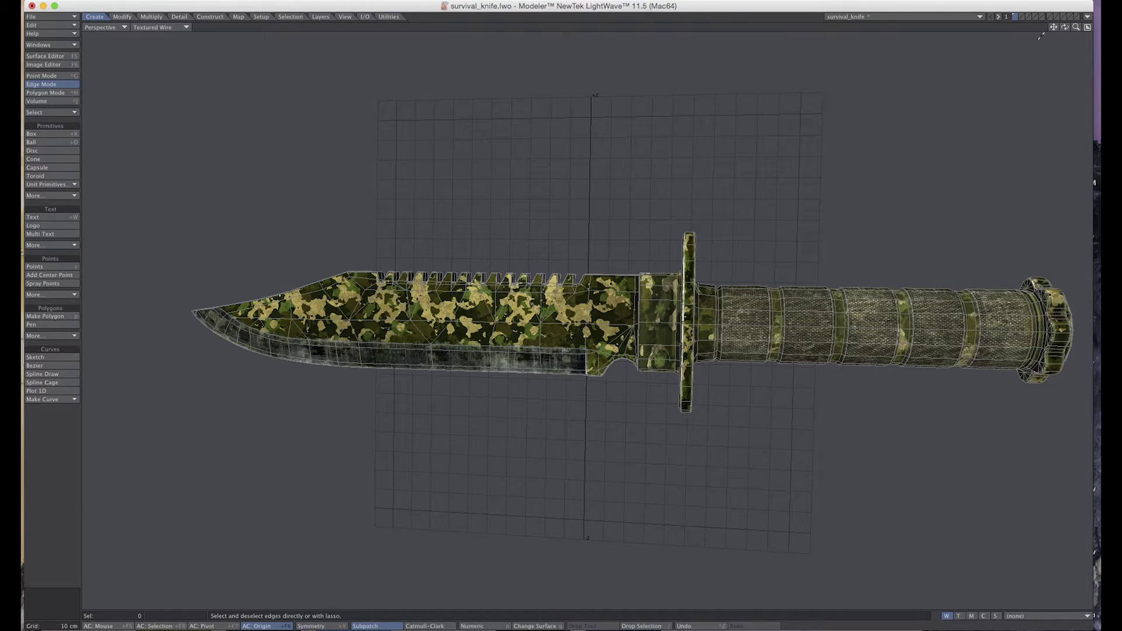
pyautogui.moveTo(1075, 30)
pyautogui.mouseDown()
pyautogui.moveTo(1046, 30)
pyautogui.moveTo(1075, 30)
pyautogui.mouseUp()
pyautogui.moveTo(1076, 27)
pyautogui.mouseDown()
pyautogui.moveTo(1055, 27)
pyautogui.moveTo(1092, 26)
pyautogui.moveTo(1055, 26)
pyautogui.mouseUp()
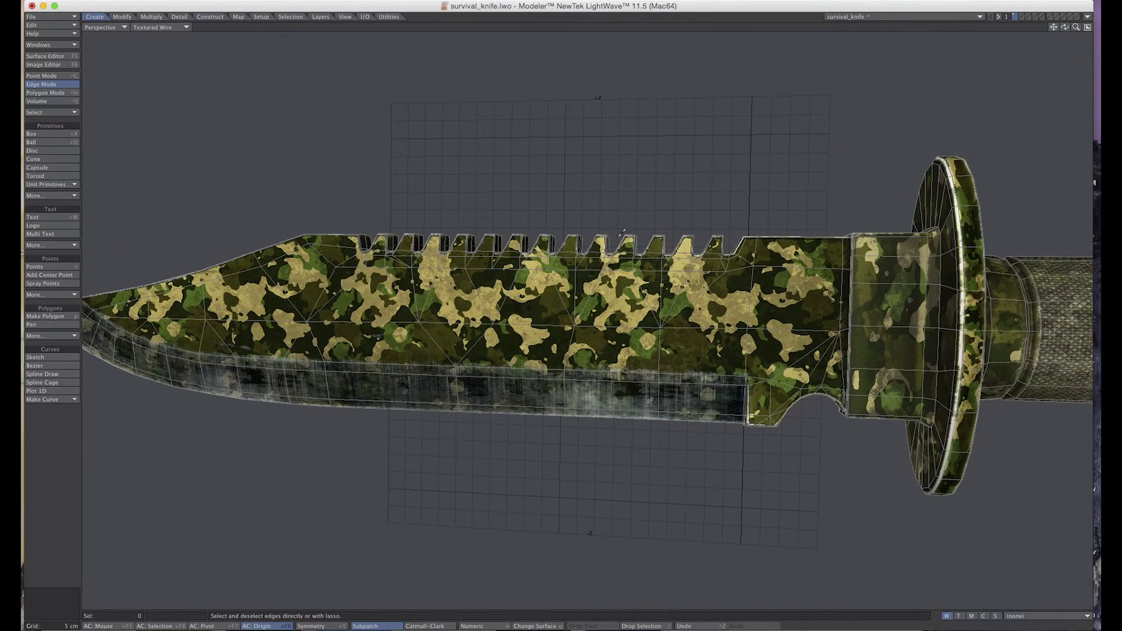
pyautogui.hotkey('ctrl', 'h')
pyautogui.click(496, 280)
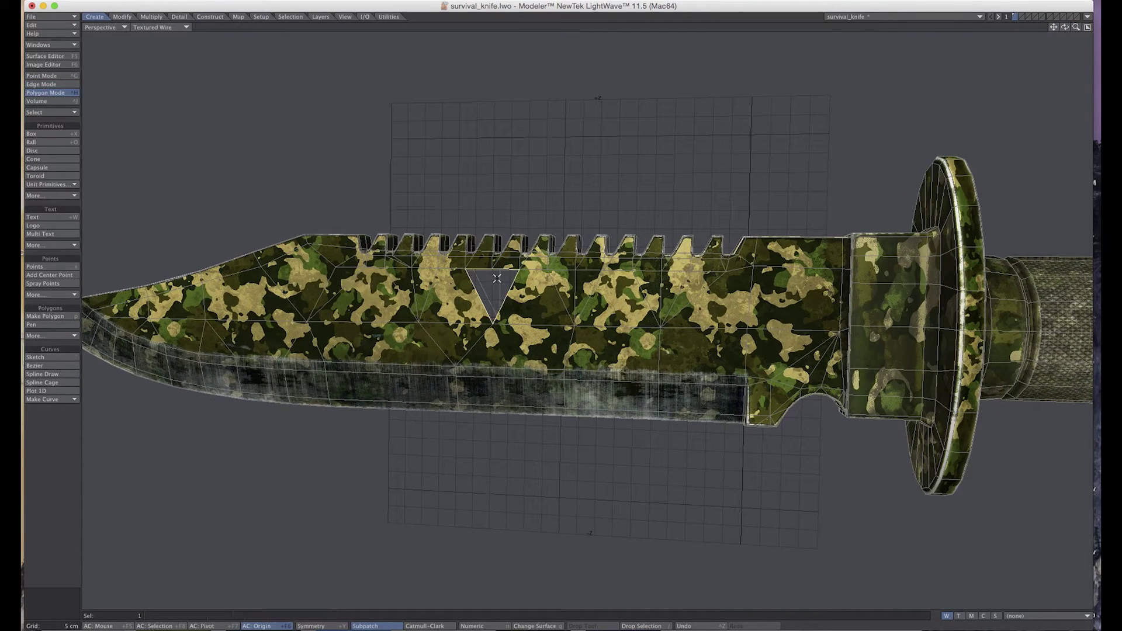
pyautogui.click(497, 278)
pyautogui.click(496, 277)
pyautogui.press('f')
pyautogui.press('f')
pyautogui.click(496, 279)
pyautogui.click(497, 278)
pyautogui.click(497, 278)
pyautogui.click(496, 278)
pyautogui.click(503, 277)
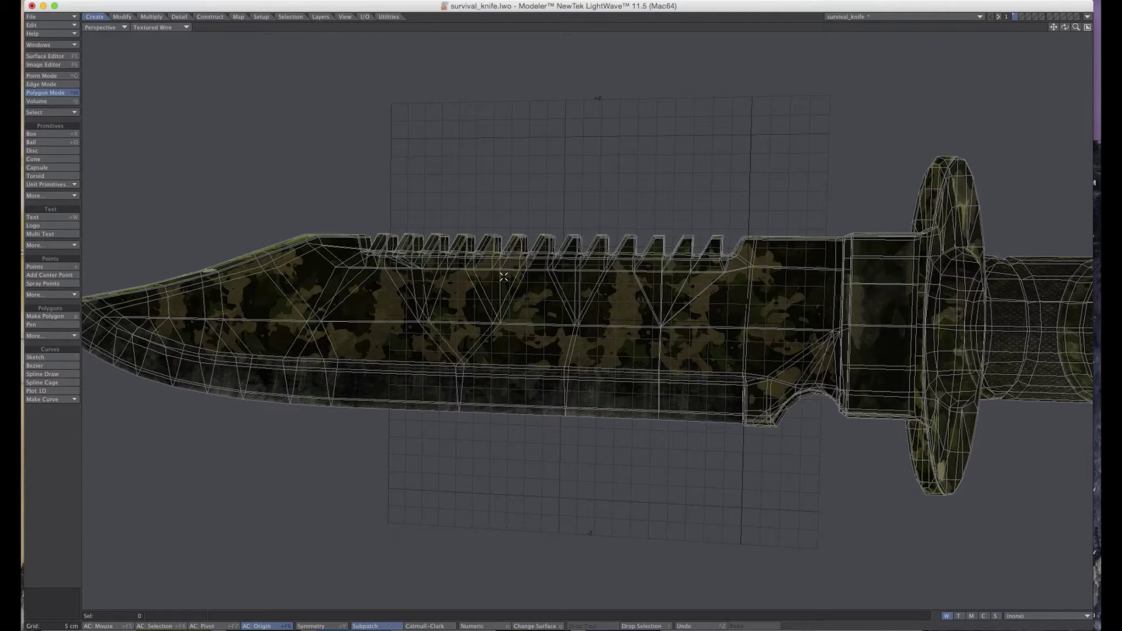
# Set the perspective view's shading to Weight Shade for a close view of the blade's mesh
pyautogui.keyDown('alt'); pyautogui.moveTo(591, 150); pyautogui.dragTo(620, 157); pyautogui.keyUp('alt')
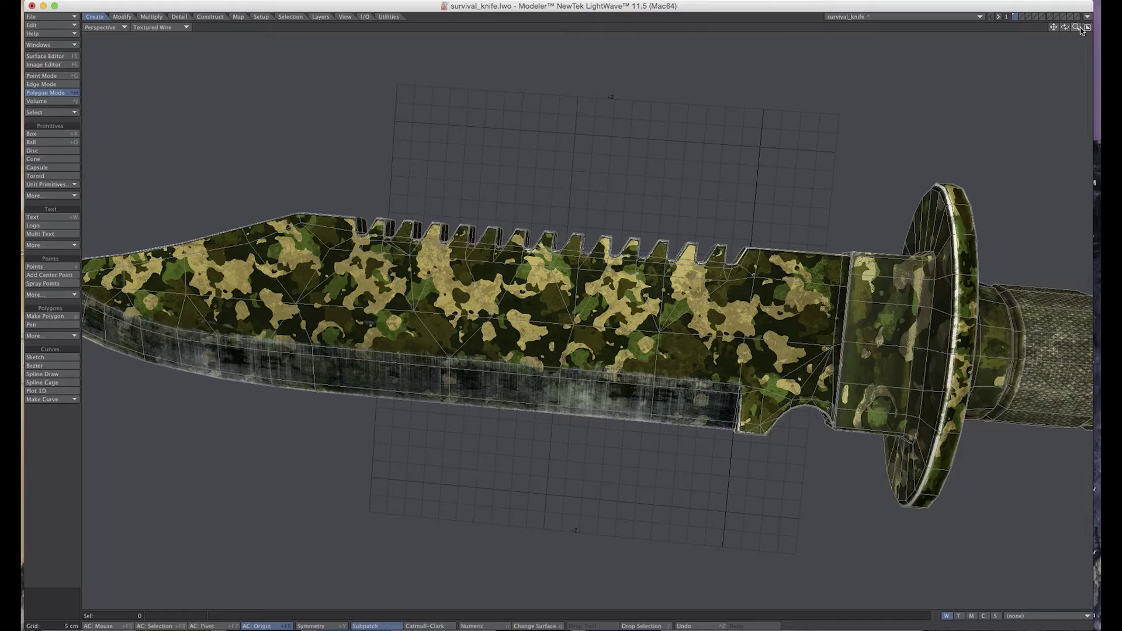
pyautogui.moveTo(1076, 27); pyautogui.dragTo(1099, 27)
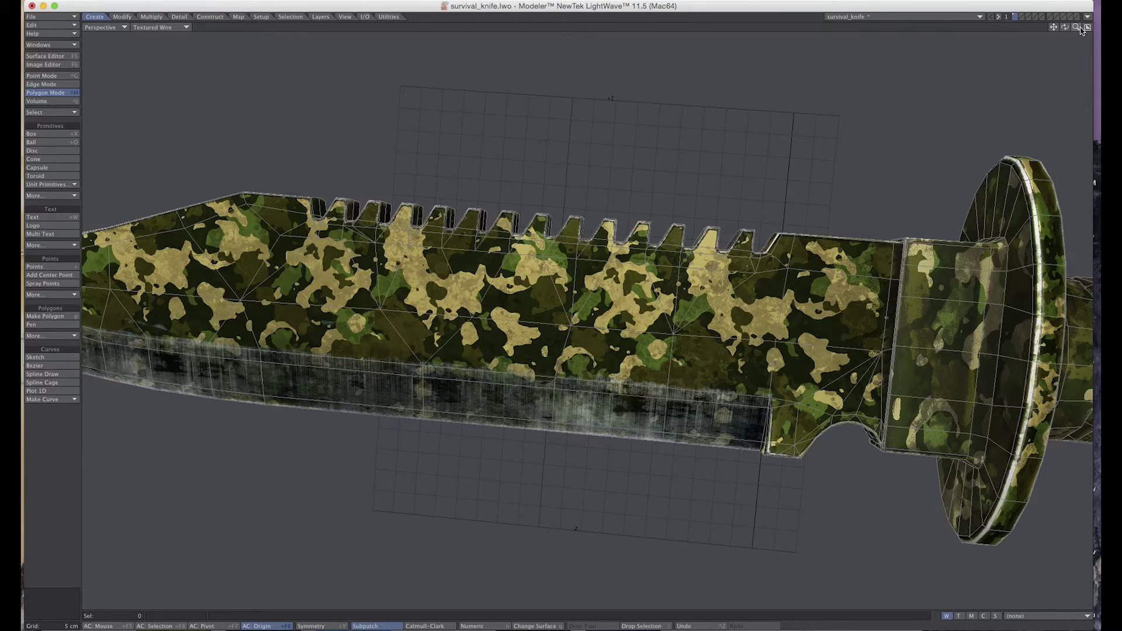
pyautogui.moveTo(1076, 27)
pyautogui.mouseDown()
pyautogui.moveTo(1088, 27)
pyautogui.moveTo(1062, 27)
pyautogui.moveTo(1086, 27)
pyautogui.mouseUp()
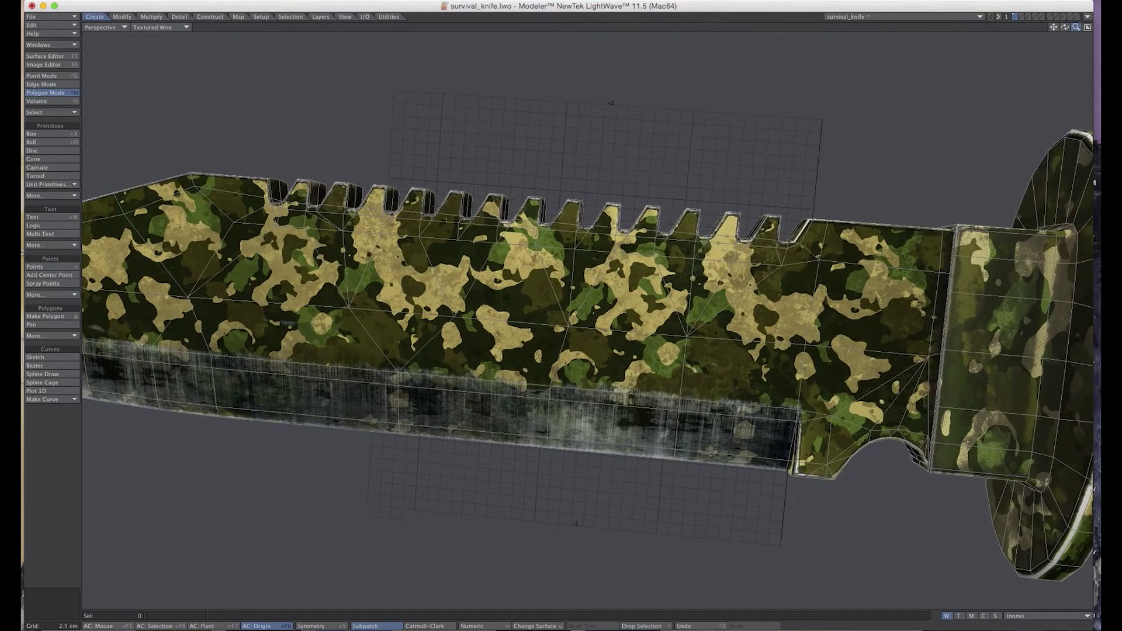
pyautogui.click(161, 28)
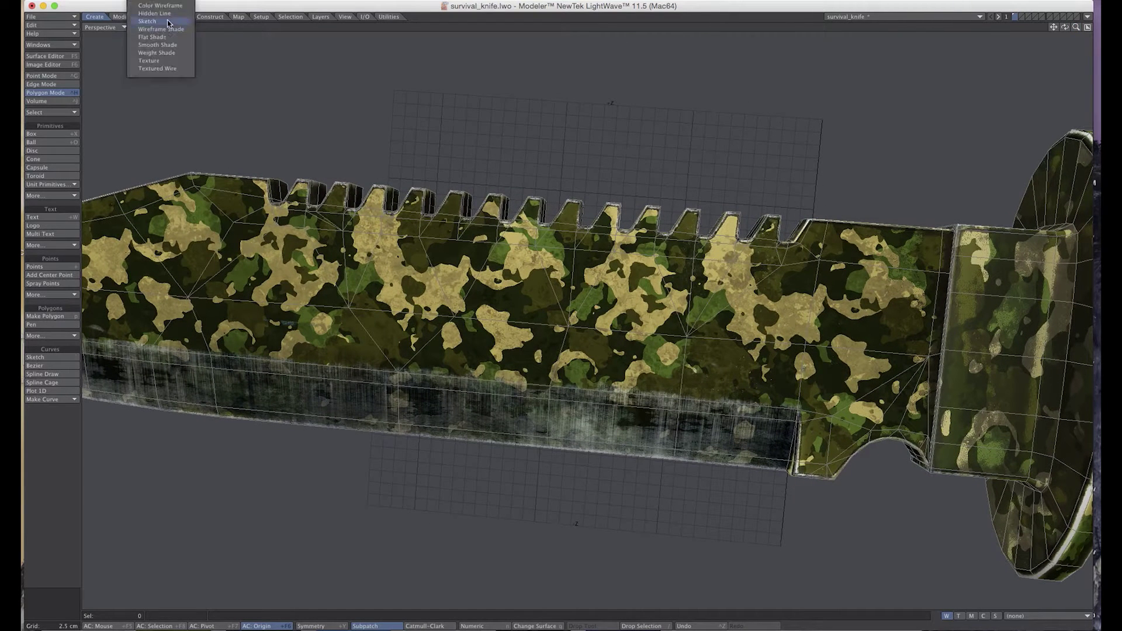
pyautogui.click(172, 54)
pyautogui.keyDown('alt'); pyautogui.moveTo(535, 175); pyautogui.dragTo(559, 201); pyautogui.keyUp('alt')
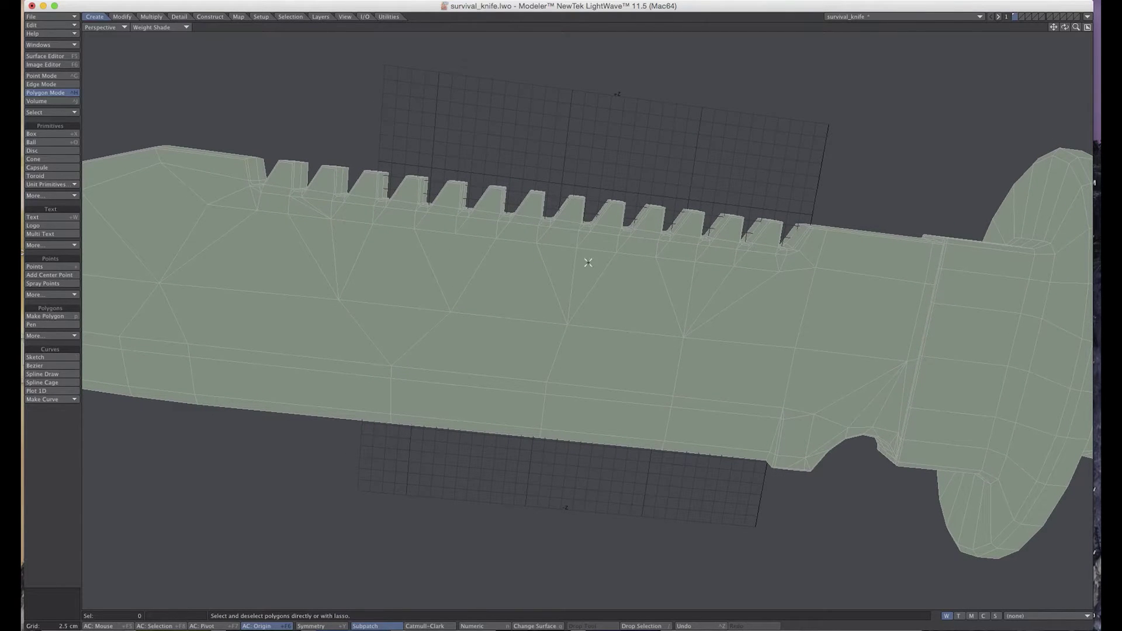
# Examine the triangles and neighbouring polygons below the saw teeth by selecting and deselecting them one after another
pyautogui.click(470, 255)
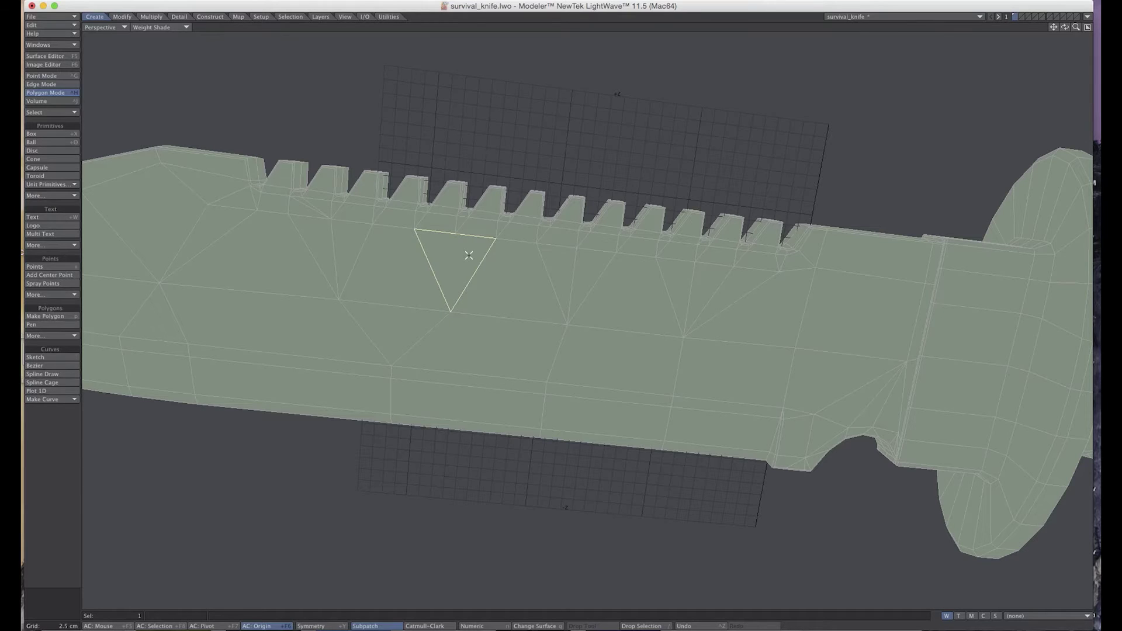
pyautogui.click(468, 256)
pyautogui.click(438, 260)
pyautogui.click(438, 260)
pyautogui.click(572, 268)
pyautogui.click(564, 269)
pyautogui.moveTo(367, 258); pyautogui.dragTo(345, 254)
pyautogui.click(350, 252)
pyautogui.click(365, 247)
pyautogui.click(325, 246)
pyautogui.click(326, 246)
pyautogui.click(321, 234)
pyautogui.click(456, 252)
pyautogui.click(564, 261)
pyautogui.click(562, 261)
pyautogui.click(447, 262)
pyautogui.click(342, 252)
pyautogui.click(342, 252)
pyautogui.click(342, 253)
# Switch to the convexconcave object and examine the green pentagon, hexagon, heptagon and square by selecting and deselecting them
pyautogui.click(857, 18)
pyautogui.click(859, 11)
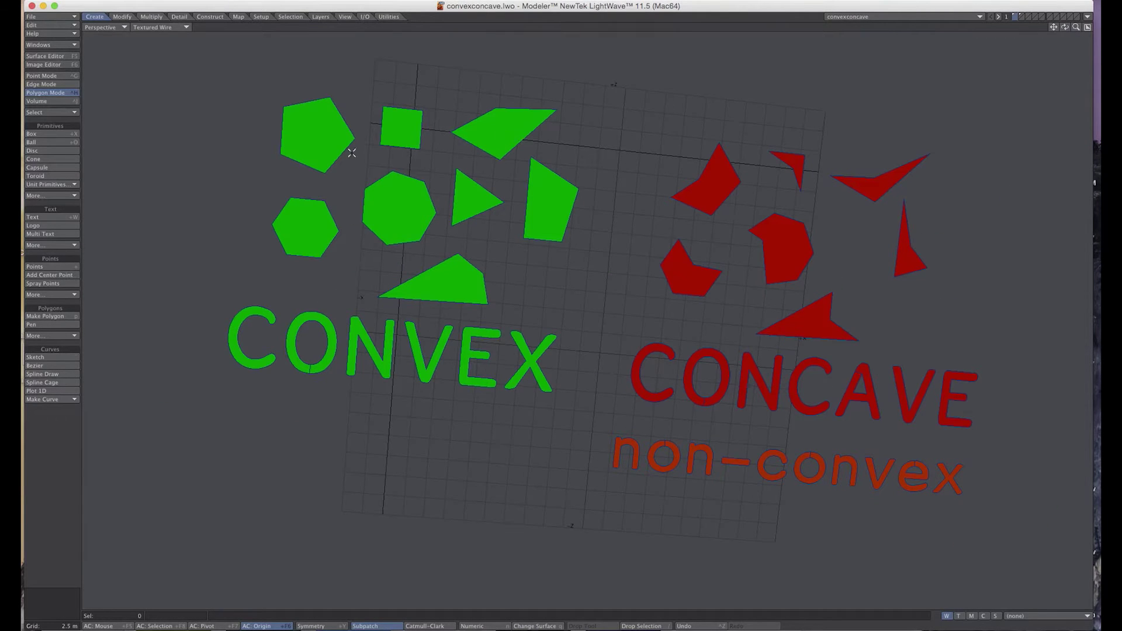
pyautogui.click(329, 141)
pyautogui.click(321, 200)
pyautogui.click(426, 217)
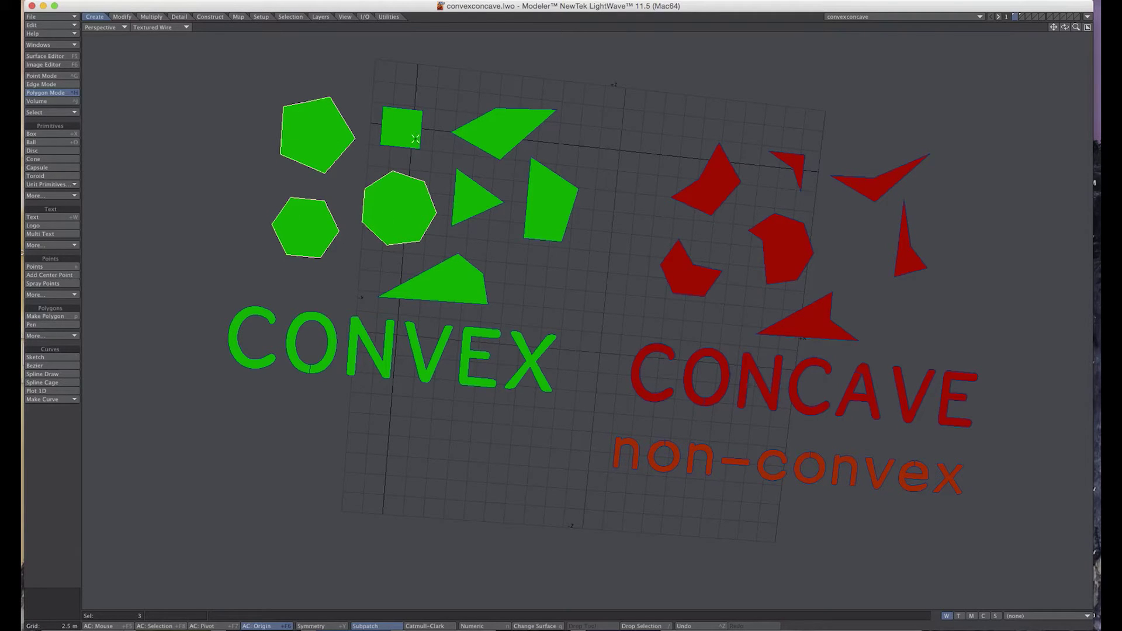
pyautogui.click(411, 188)
pyautogui.click(329, 228)
pyautogui.click(325, 144)
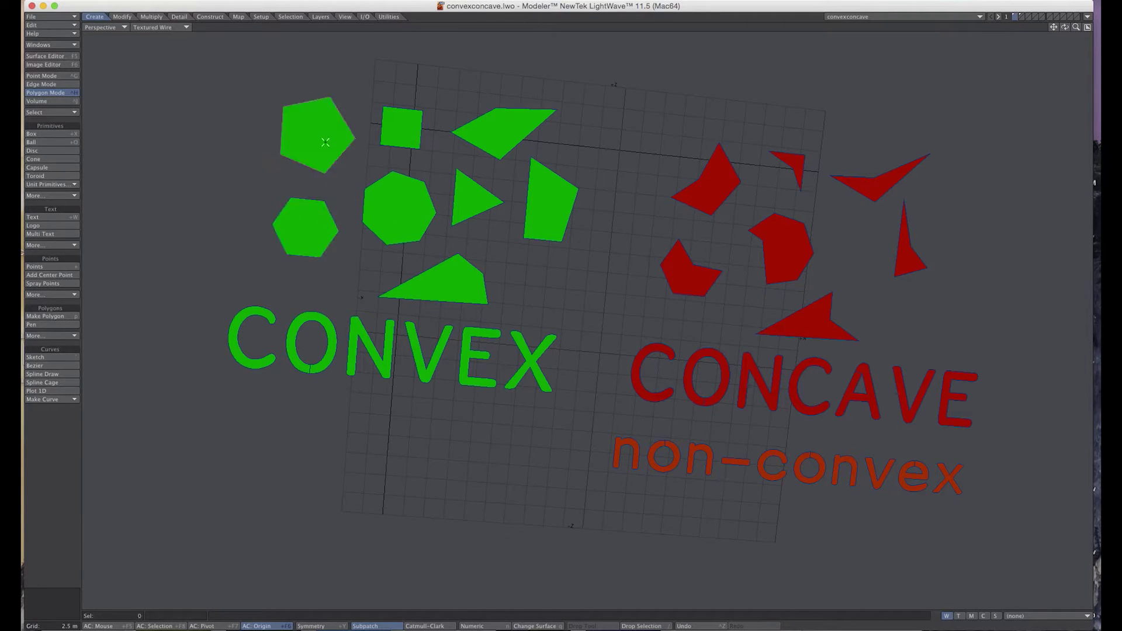
pyautogui.click(413, 133)
pyautogui.click(393, 155)
# Examine the red concave example polygons by selecting and deselecting them in turn
pyautogui.click(718, 188)
pyautogui.click(719, 188)
pyautogui.click(699, 268)
pyautogui.click(700, 270)
pyautogui.click(763, 261)
pyautogui.click(768, 269)
pyautogui.click(899, 264)
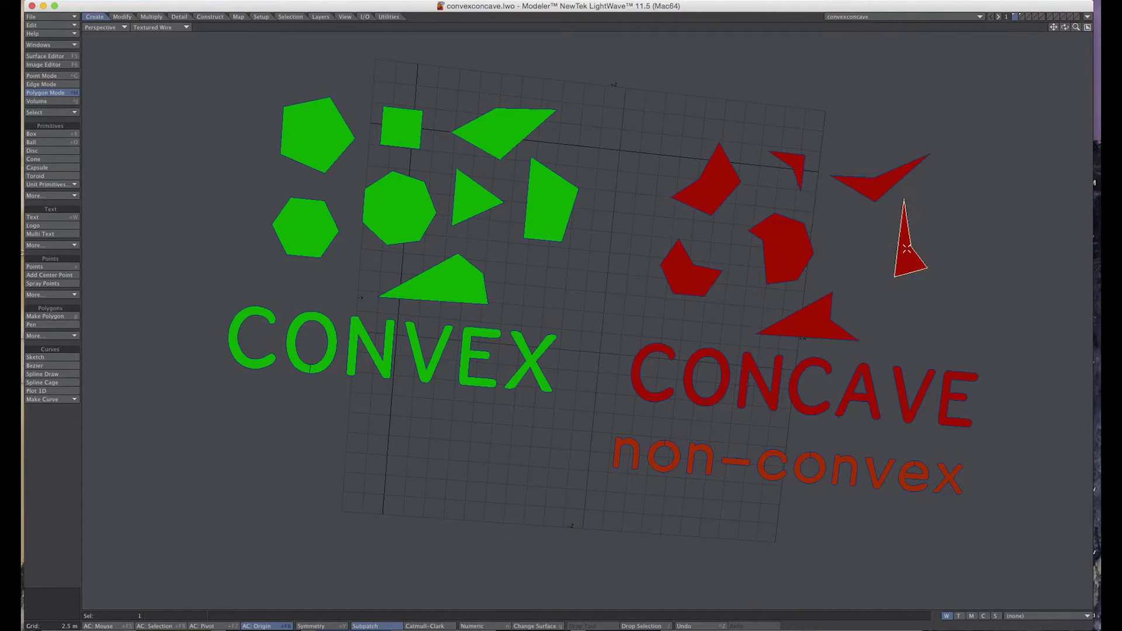
pyautogui.click(904, 219)
pyautogui.click(880, 176)
pyautogui.click(882, 178)
# Move the notch point of the red polygon directly above the CONCAVE text's first letters outward by about 3.8 m in Z, and deselect it
pyautogui.keyDown('alt'); pyautogui.moveTo(538, 93); pyautogui.dragTo(533, 104); pyautogui.keyUp('alt')
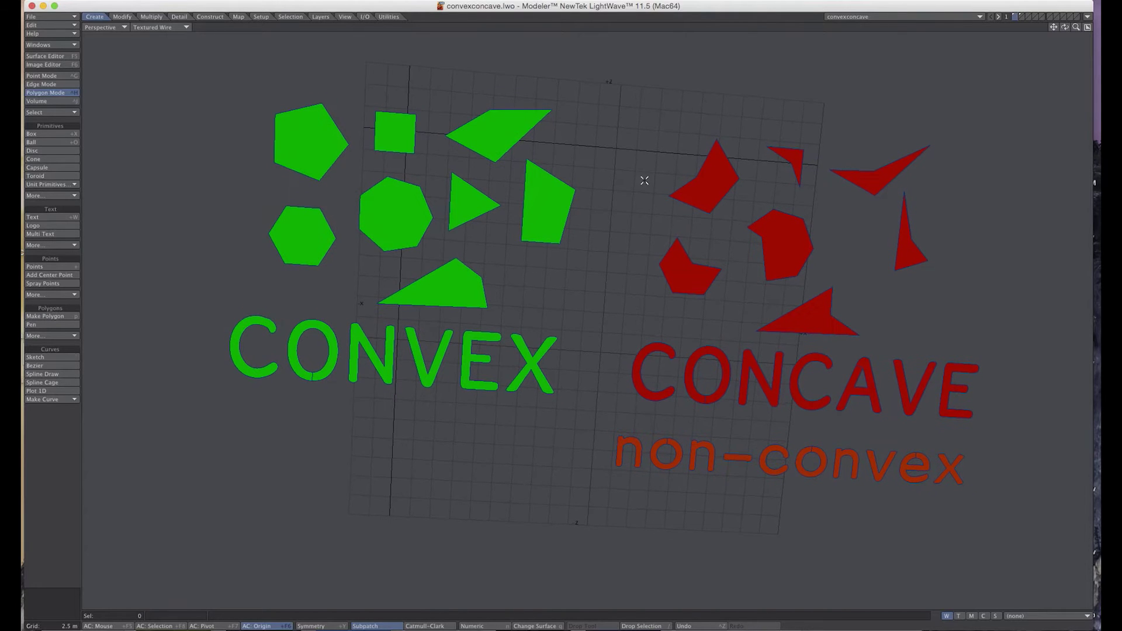
pyautogui.keyDown('alt'); pyautogui.moveTo(732, 112); pyautogui.dragTo(702, 204); pyautogui.keyUp('alt')
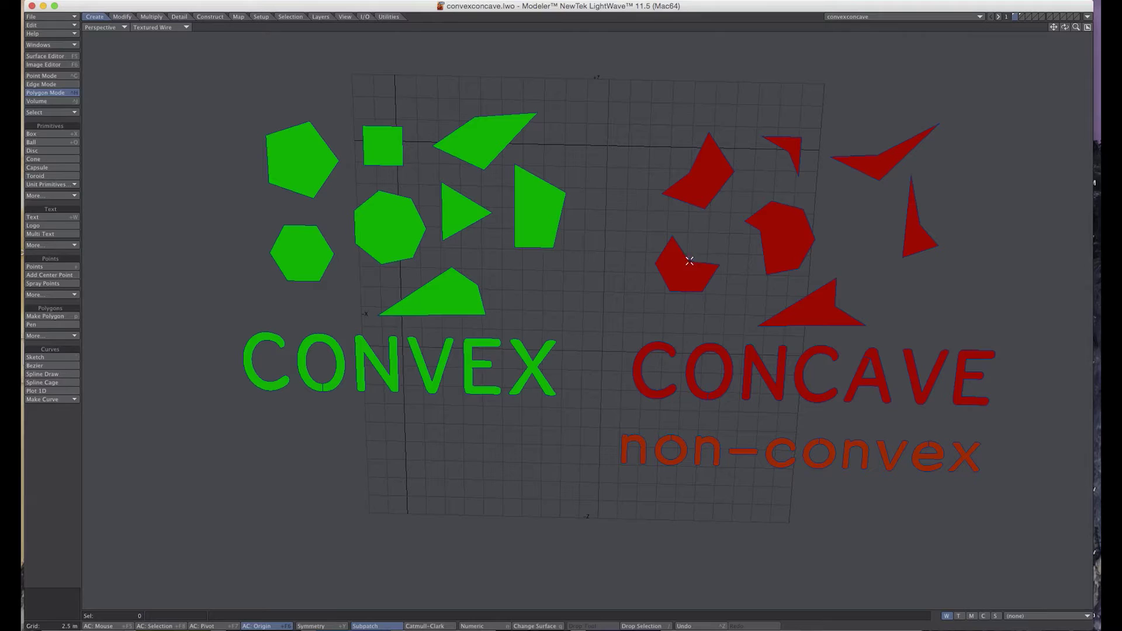
pyautogui.hotkey('ctrl', 'g')
pyautogui.click(689, 260)
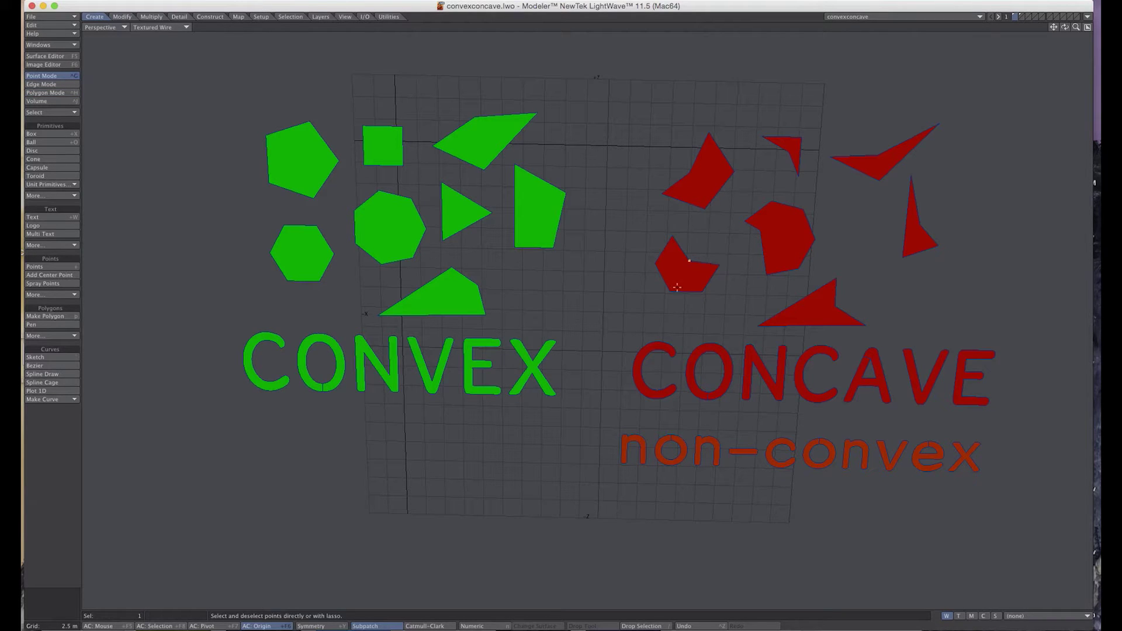
pyautogui.press('t')
pyautogui.moveTo(685, 277)
pyautogui.mouseDown()
pyautogui.moveTo(687, 243)
pyautogui.moveTo(689, 258)
pyautogui.mouseUp()
pyautogui.hotkey('ctrl', 'z')
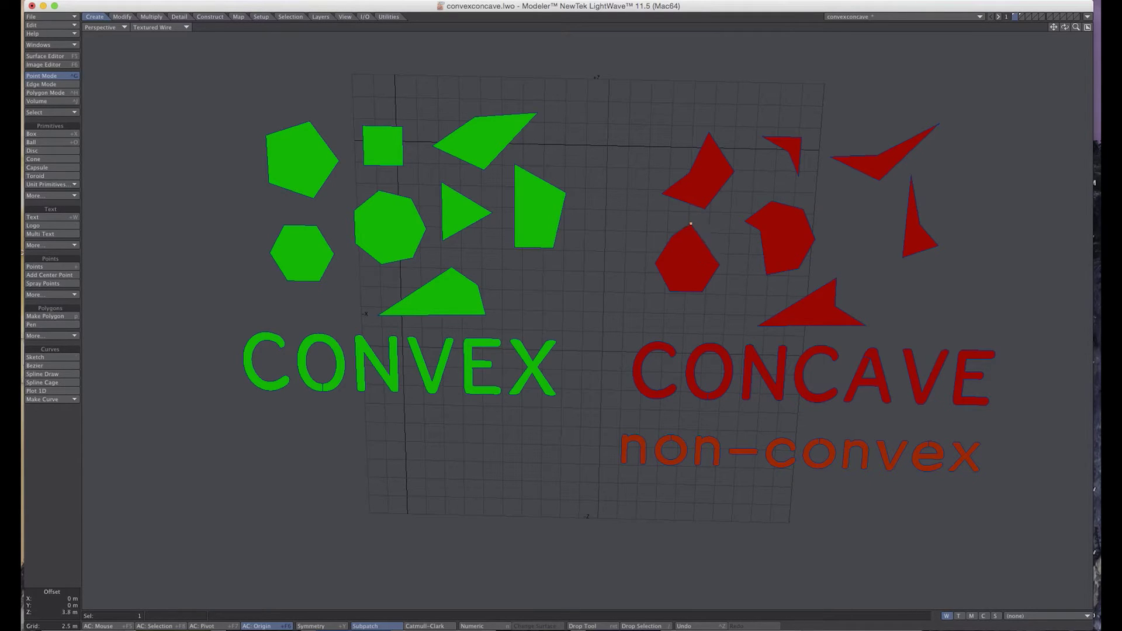
pyautogui.press('Return')
pyautogui.press('/')
# Move the upper middle point of the green quadrilateral beside the square inward to make the shape concave
pyautogui.click(474, 117)
pyautogui.press('t')
pyautogui.moveTo(481, 138); pyautogui.dragTo(481, 162)
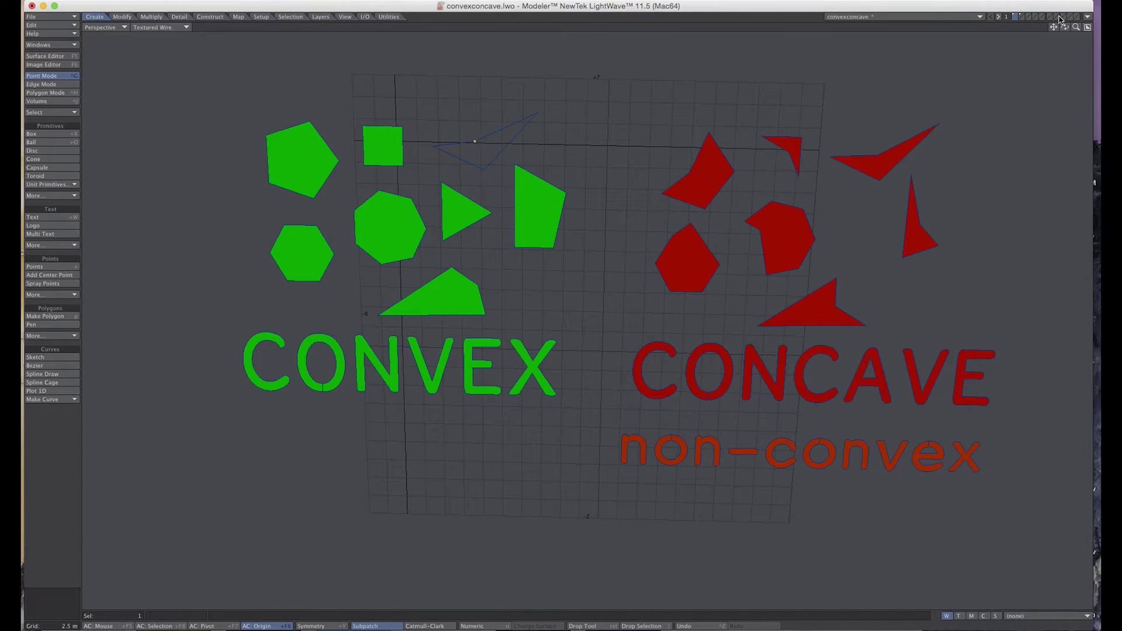
pyautogui.moveTo(479, 138); pyautogui.dragTo(479, 117)
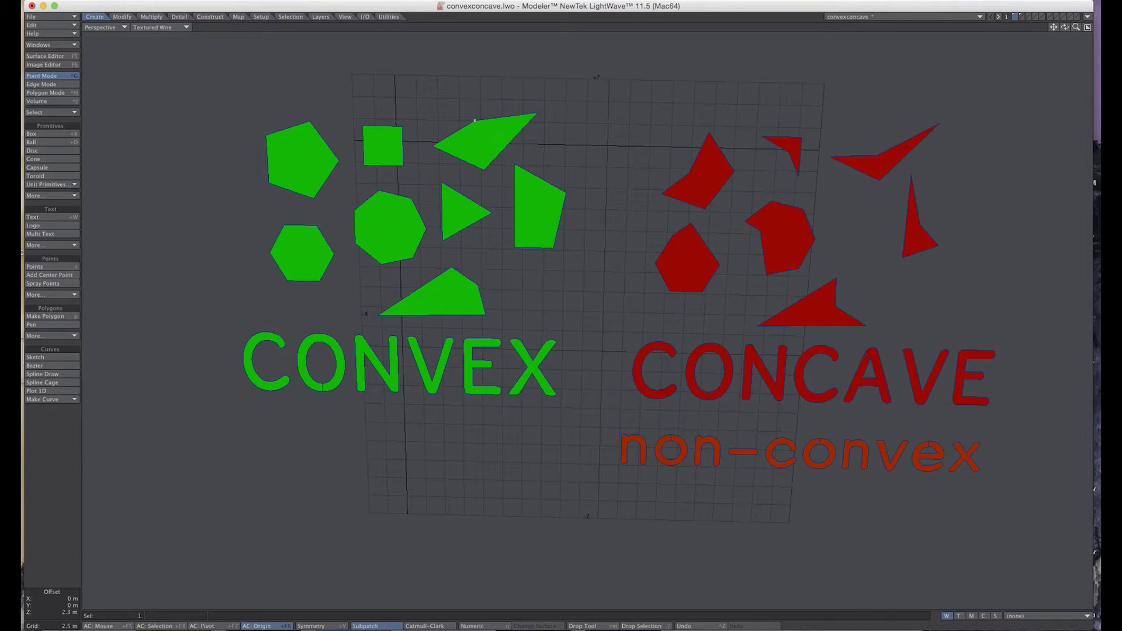
pyautogui.hotkey('ctrl', 'z')
pyautogui.keyDown('alt'); pyautogui.moveTo(555, 143); pyautogui.dragTo(613, 401); pyautogui.keyUp('alt')
pyautogui.keyDown('alt'); pyautogui.moveTo(532, 257); pyautogui.dragTo(625, 372); pyautogui.keyUp('alt')
pyautogui.hotkey('ctrl', 'h')
pyautogui.keyDown('alt'); pyautogui.moveTo(583, 316); pyautogui.dragTo(623, 348); pyautogui.keyUp('alt')
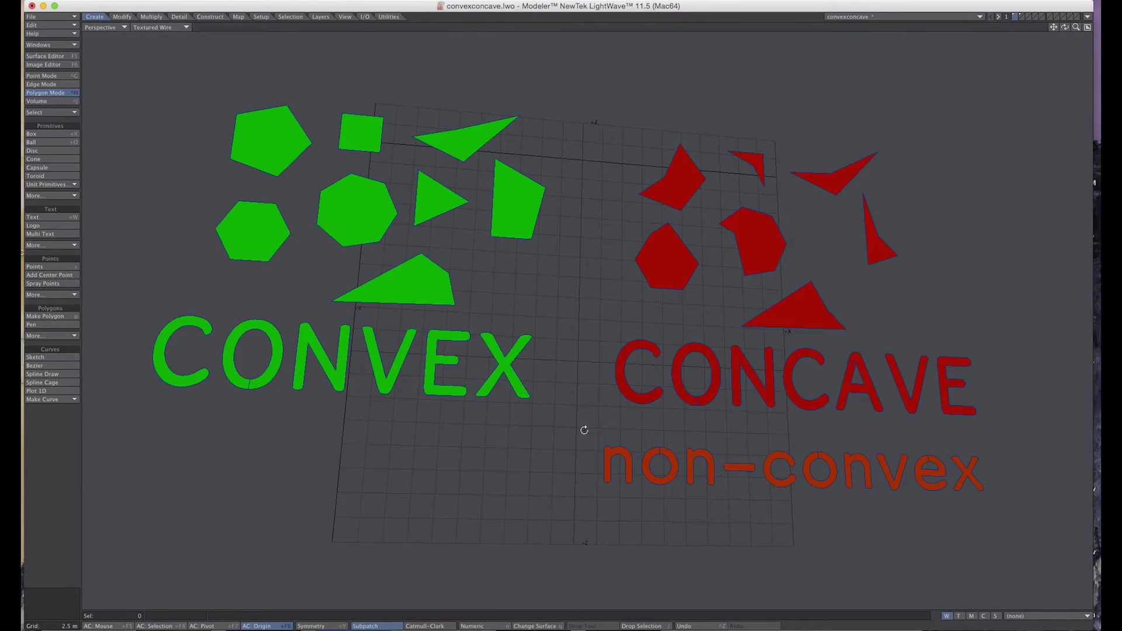
pyautogui.keyDown('alt'); pyautogui.moveTo(584, 430); pyautogui.dragTo(538, 258); pyautogui.keyUp('alt')
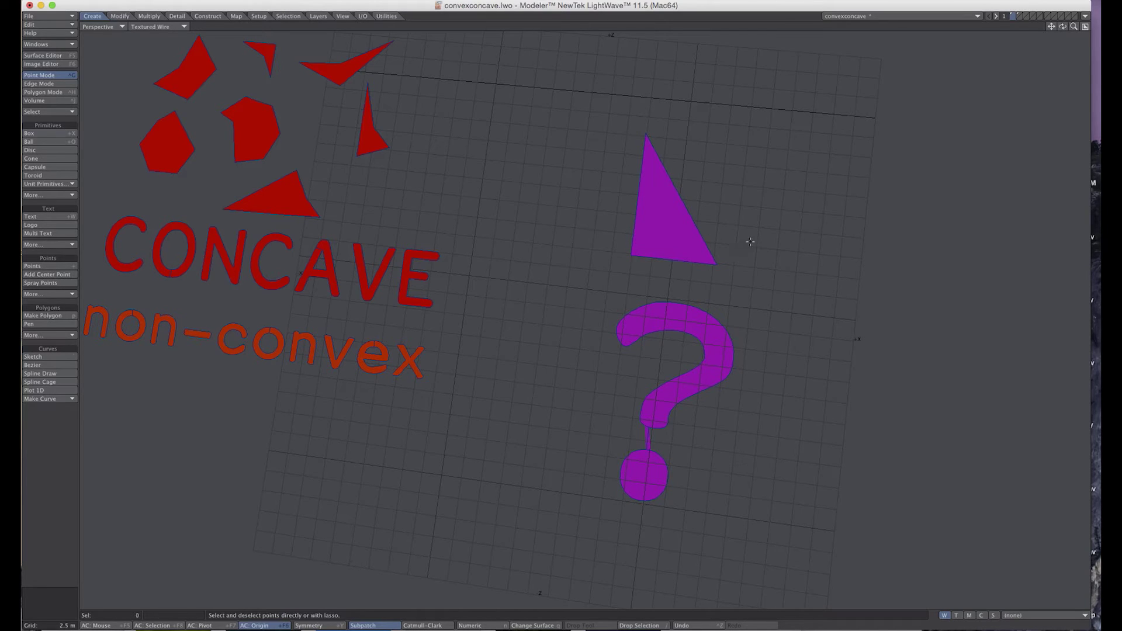
# Select the extra point halfway along the purple triangle's slanted edge and move it slightly into the shape
pyautogui.press('space')
pyautogui.press('space')
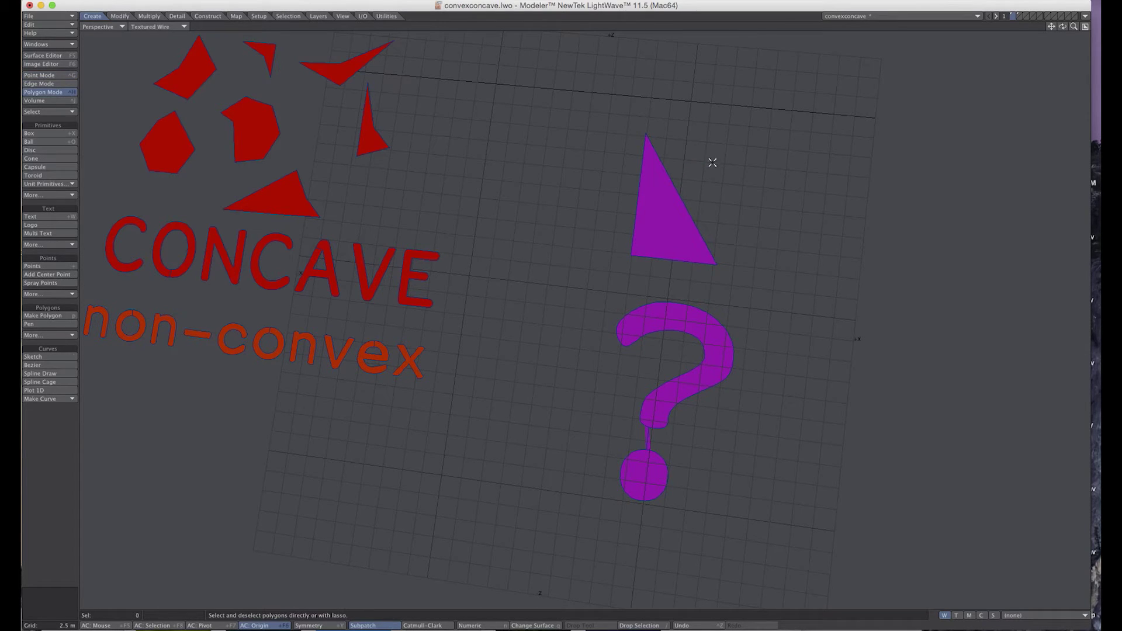
pyautogui.press('space')
pyautogui.click(681, 198)
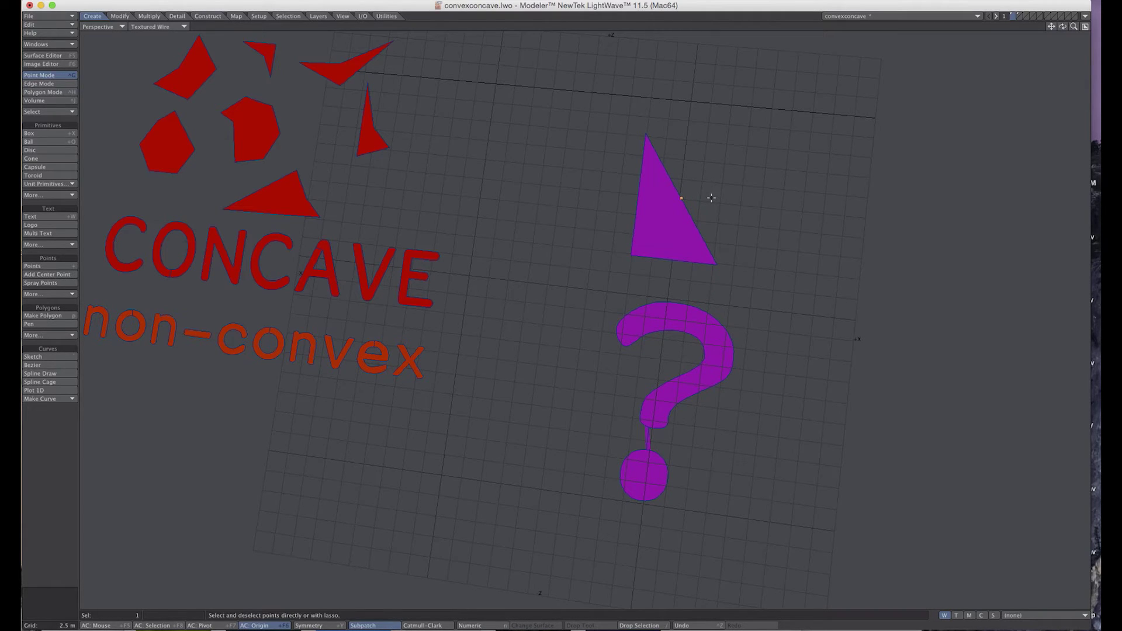
pyautogui.press('/')
pyautogui.moveTo(718, 193)
pyautogui.mouseDown(button='right')
pyautogui.moveTo(680, 194)
pyautogui.moveTo(695, 182)
pyautogui.mouseUp(button='right')
pyautogui.moveTo(1051, 27); pyautogui.dragTo(1121, 90)
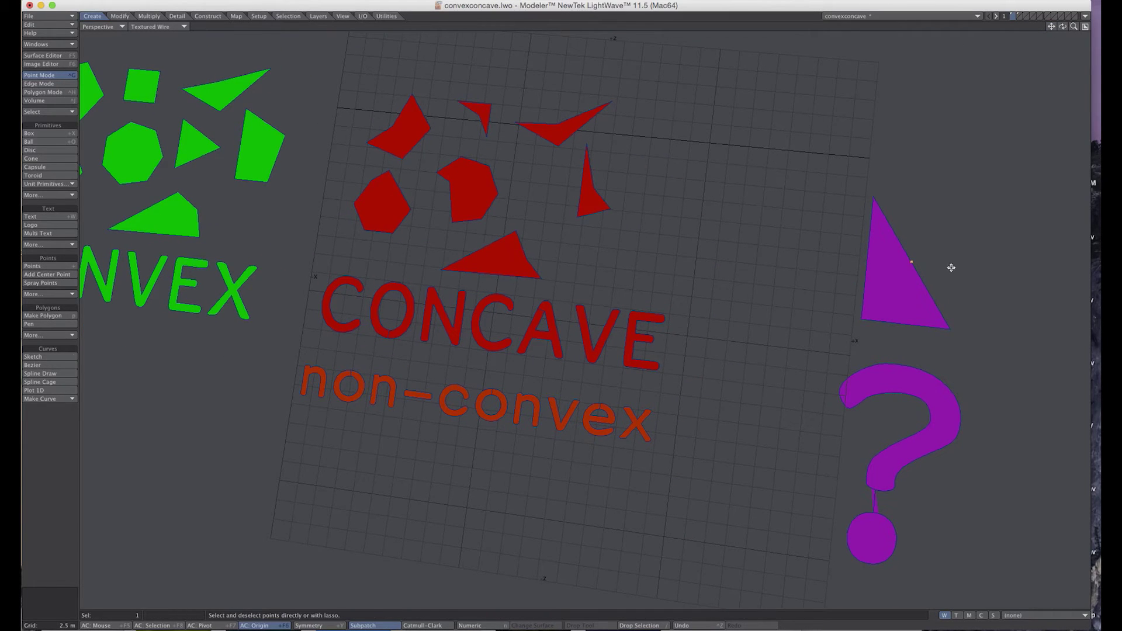
pyautogui.press('t')
pyautogui.moveTo(951, 268); pyautogui.dragTo(936, 266)
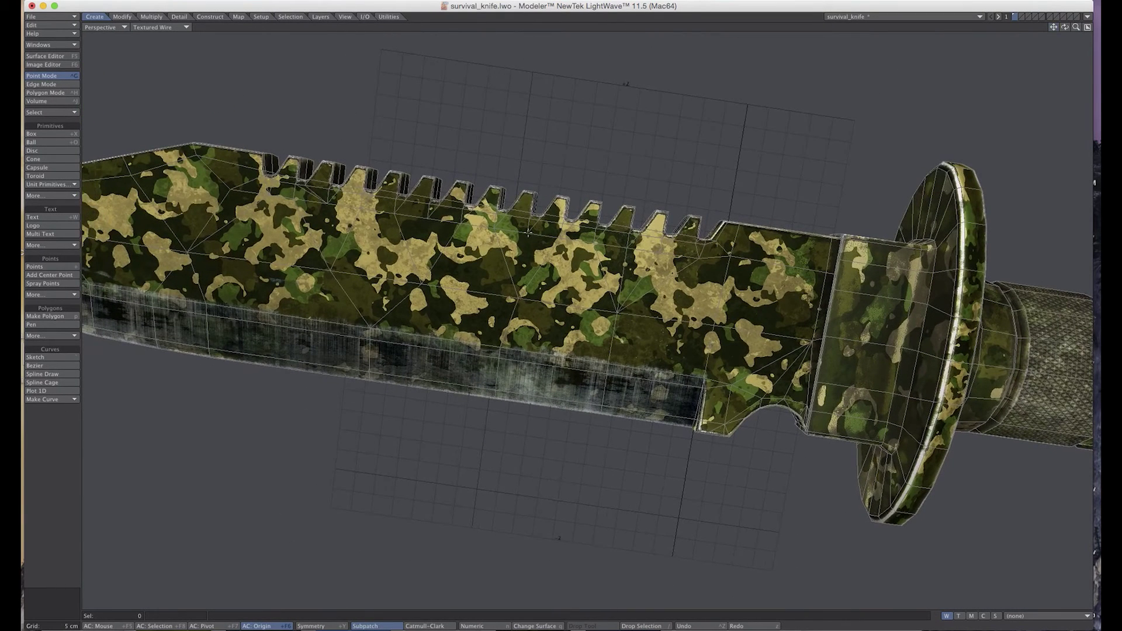
# Switch to the survival_knife object and examine the points along the polygon edges below the saw teeth by selecting them
pyautogui.moveTo(528, 232); pyautogui.dragTo(527, 256)
pyautogui.moveTo(541, 224)
pyautogui.mouseDown(button='right')
pyautogui.moveTo(535, 346)
pyautogui.moveTo(493, 216)
pyautogui.mouseUp(button='right')
pyautogui.click(427, 218)
pyautogui.press('/')
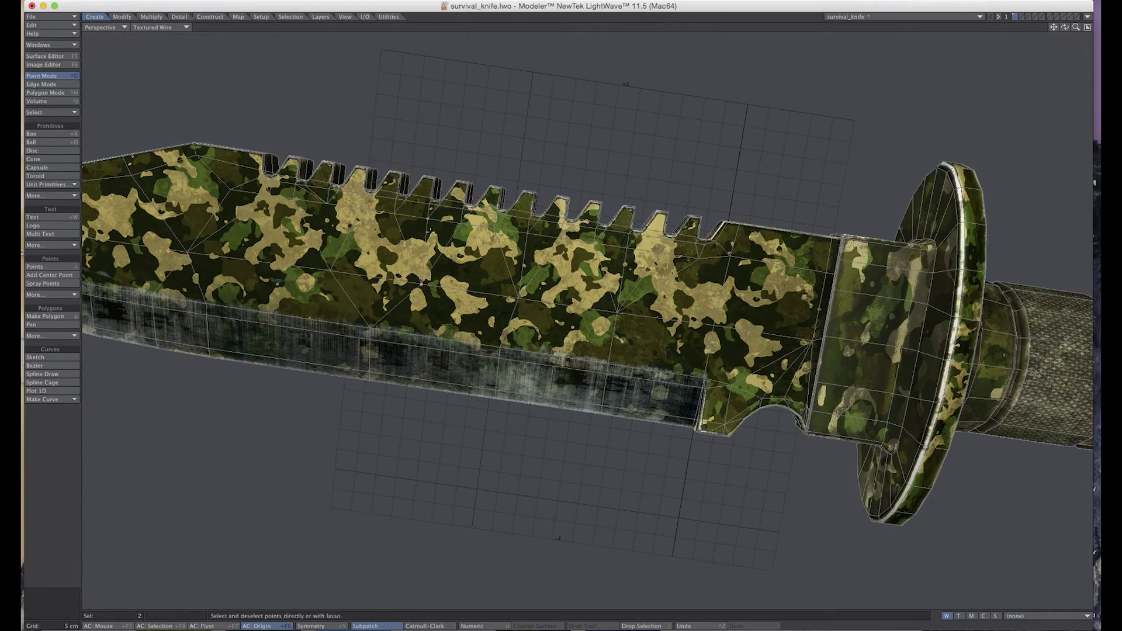
pyautogui.moveTo(328, 241); pyautogui.dragTo(331, 275)
pyautogui.click(363, 131)
pyautogui.click(325, 206)
pyautogui.click(363, 132)
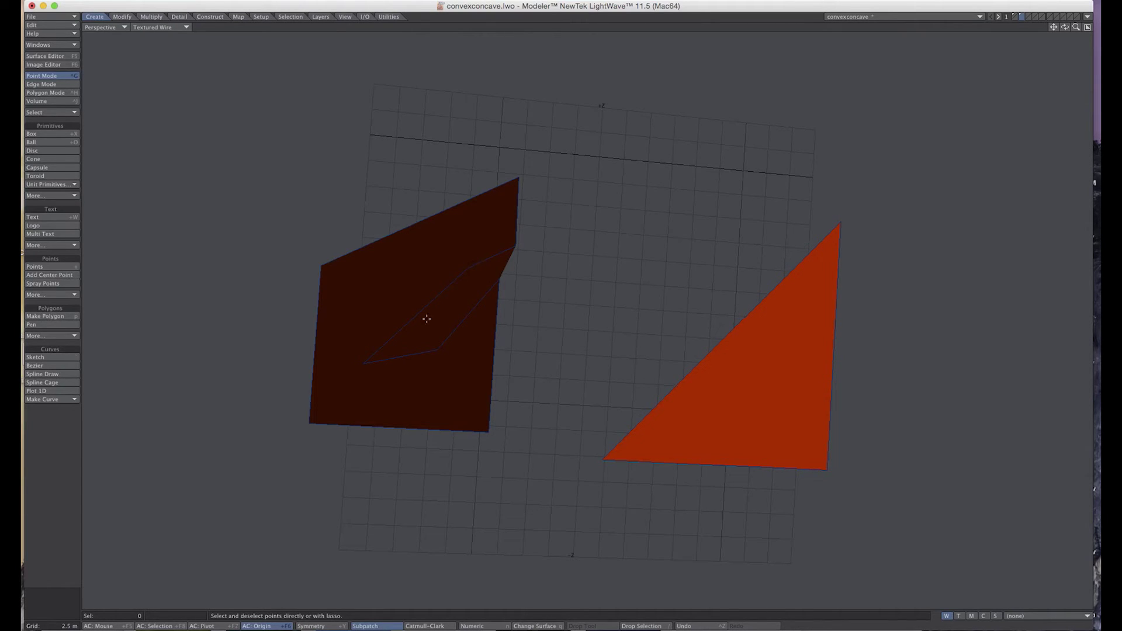
# Return to the convexconcave object, select the dark red C-shaped polygon and triple it
pyautogui.press('space')
pyautogui.press('space')
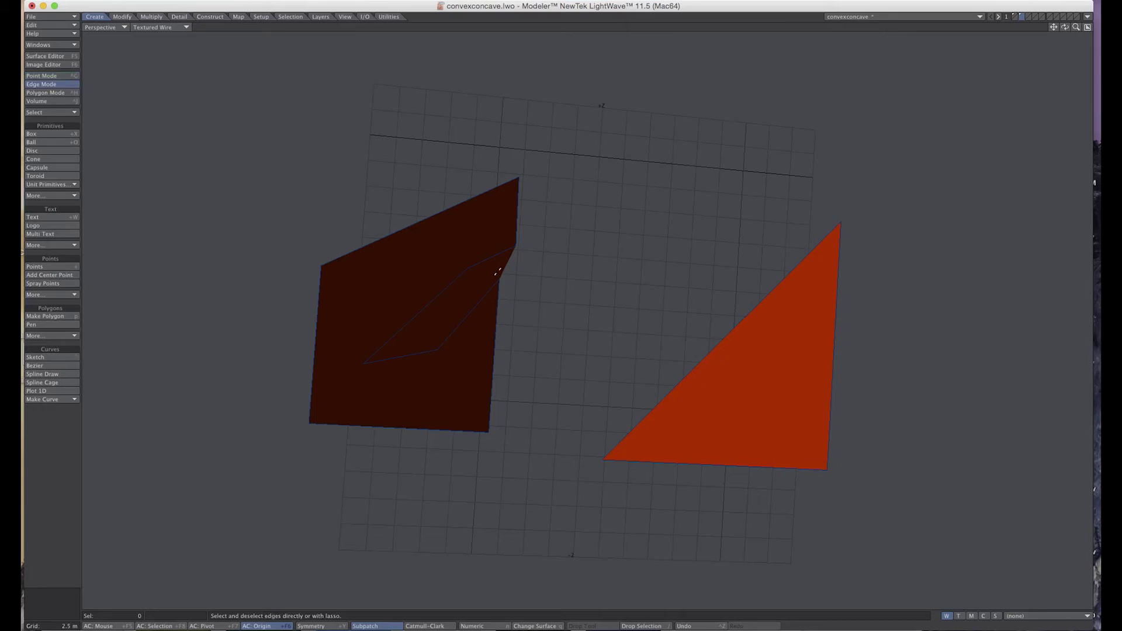
pyautogui.click(487, 292)
pyautogui.keyDown('alt'); pyautogui.moveTo(502, 288); pyautogui.dragTo(560, 256); pyautogui.keyUp('alt')
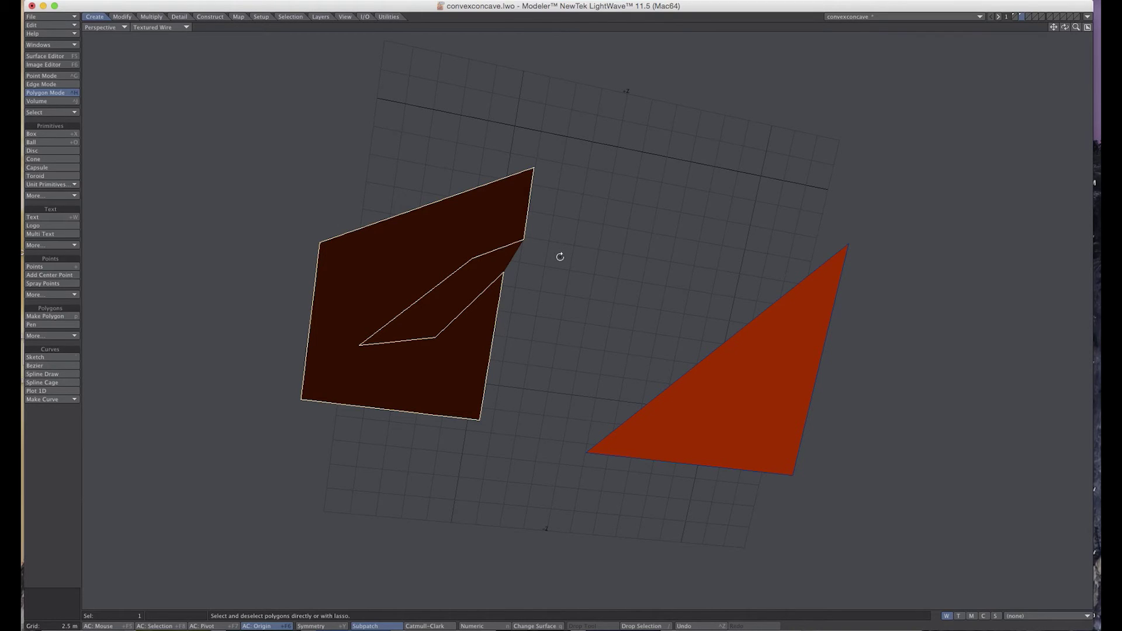
pyautogui.hotkey('shift', 't')
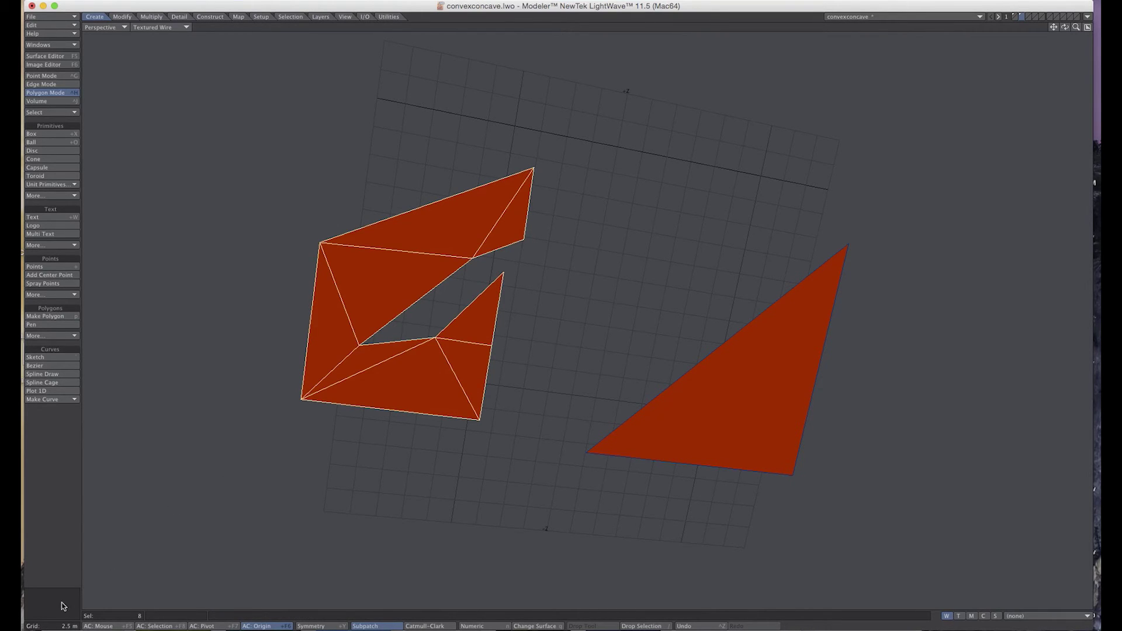
pyautogui.hotkey('ctrl', 'g')
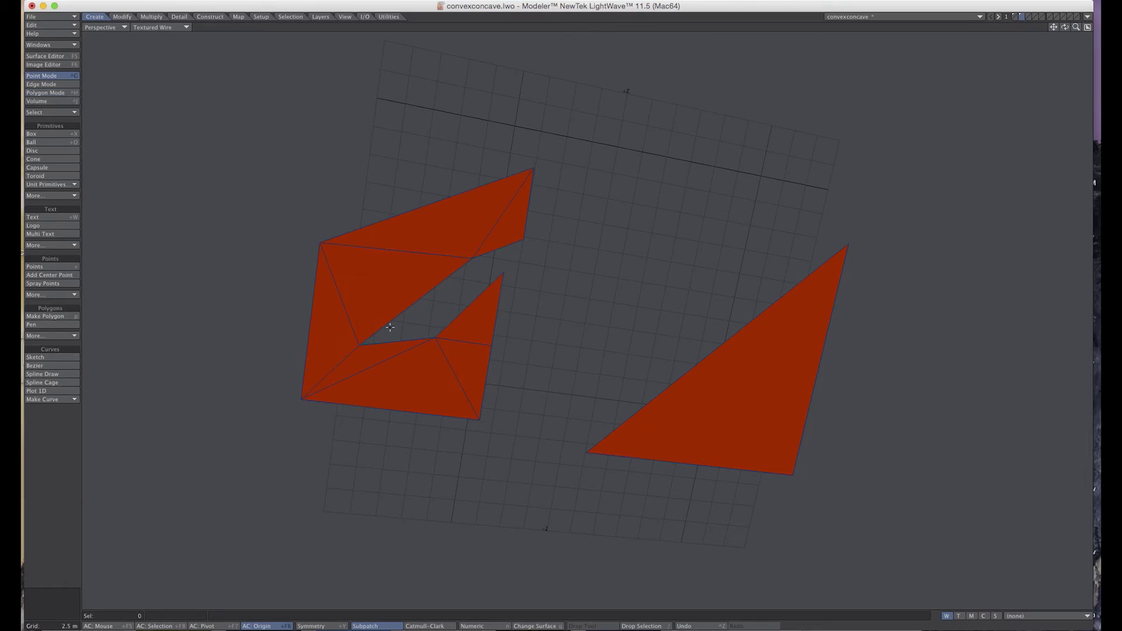
# Undo the tripling of the C-shaped polygon
pyautogui.keyDown('alt'); pyautogui.moveTo(474, 297); pyautogui.dragTo(703, 265); pyautogui.keyUp('alt')
pyautogui.hotkey('ctrl', 'z')
pyautogui.keyDown('alt'); pyautogui.moveTo(611, 297); pyautogui.dragTo(676, 278); pyautogui.keyUp('alt')
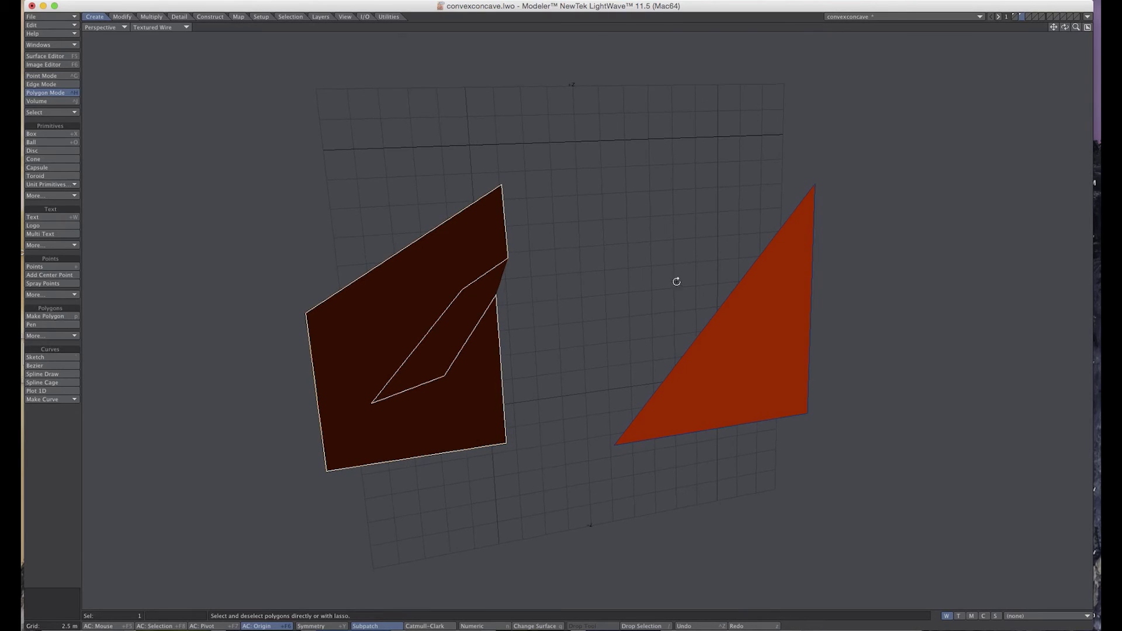
# Move the selected point on the lower side of the C-shaped polygon's opening about -25 cm along X
pyautogui.press('space')
pyautogui.press('space')
pyautogui.press('space')
pyautogui.press('space')
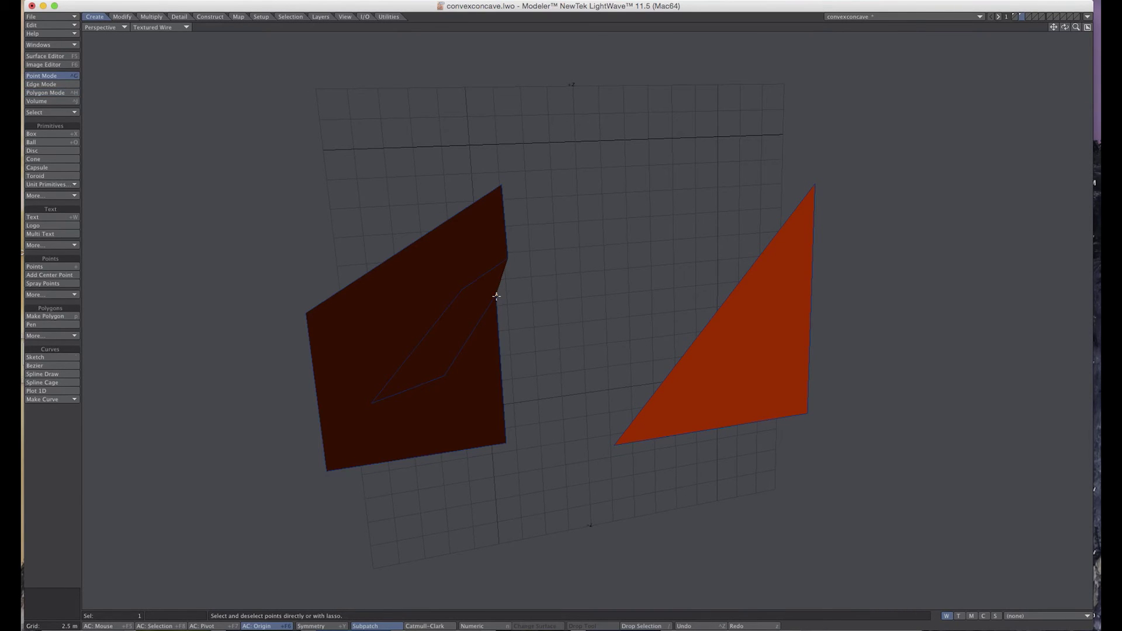
pyautogui.keyDown('alt'); pyautogui.moveTo(550, 307); pyautogui.dragTo(544, 234); pyautogui.keyUp('alt')
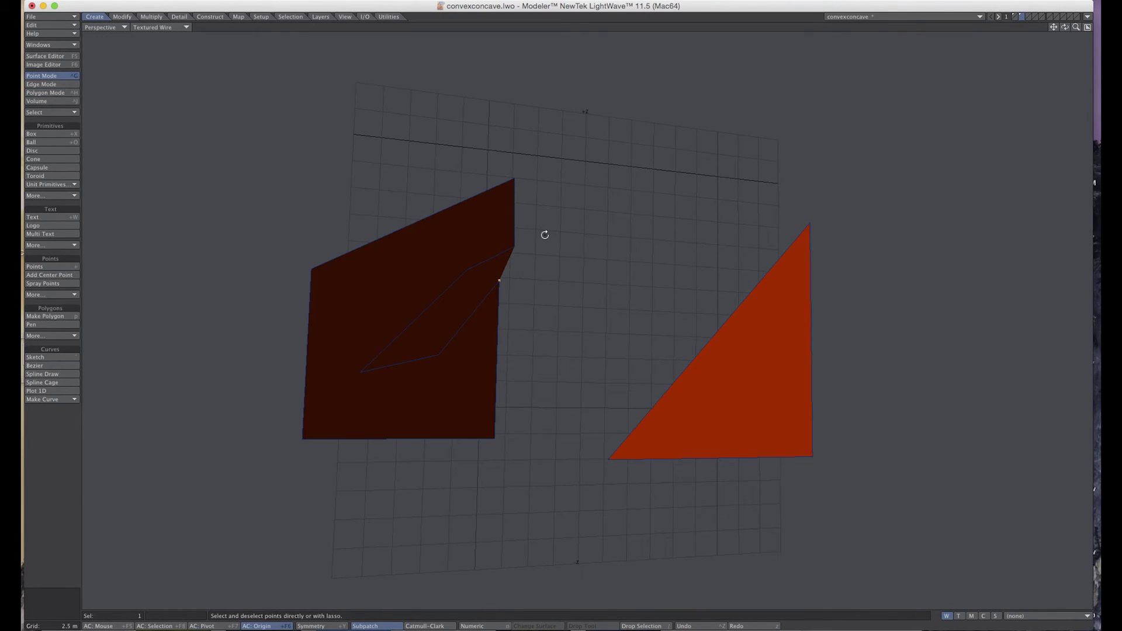
pyautogui.keyDown('alt'); pyautogui.moveTo(646, 283); pyautogui.dragTo(609, 296); pyautogui.keyUp('alt')
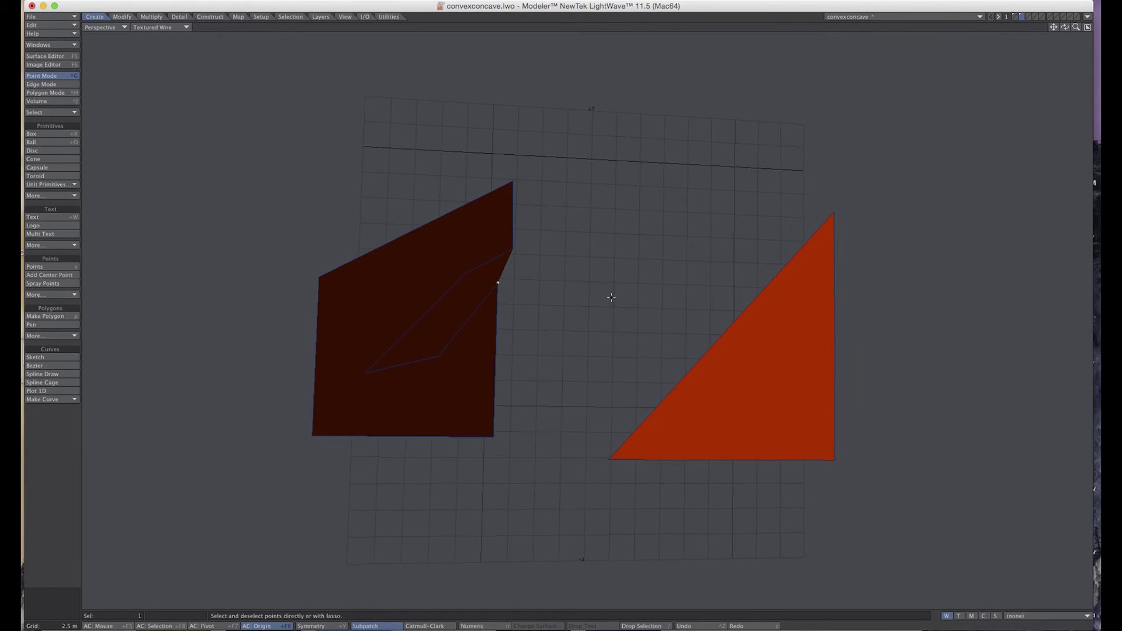
pyautogui.press('t')
pyautogui.moveTo(500, 283)
pyautogui.mouseDown()
pyautogui.moveTo(497, 299)
pyautogui.moveTo(481, 291)
pyautogui.moveTo(492, 292)
pyautogui.mouseUp()
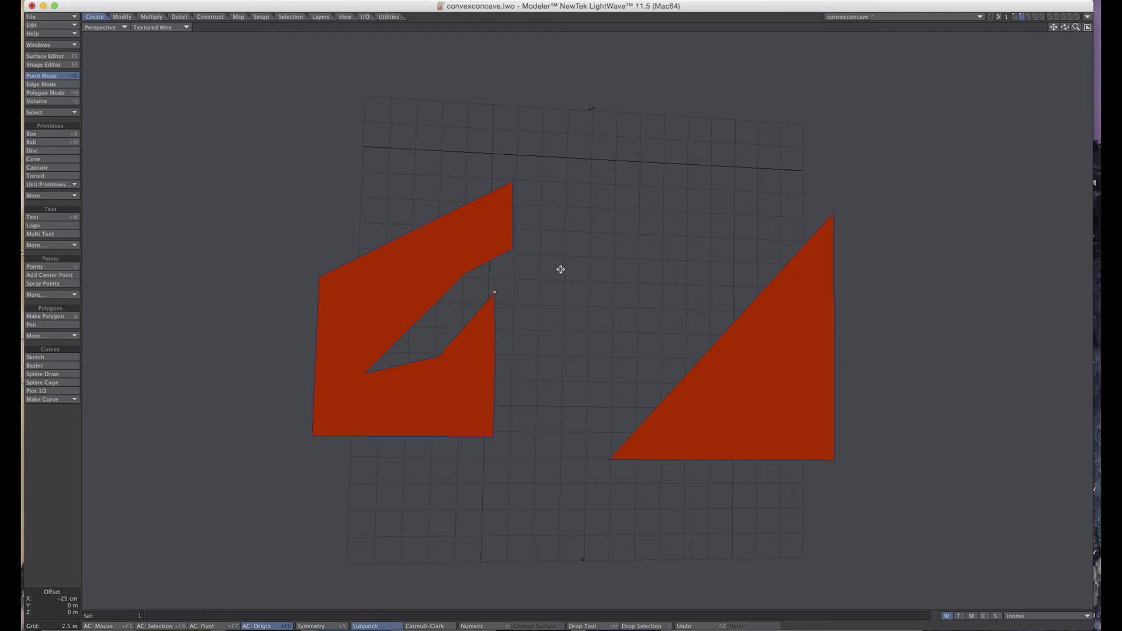
# Undo the point's move and shift the same point on the C-shaped polygon about -10 cm along Z
pyautogui.hotkey('ctrl', 'z')
pyautogui.hotkey('ctrl', 'z')
pyautogui.moveTo(554, 272); pyautogui.dragTo(497, 284)
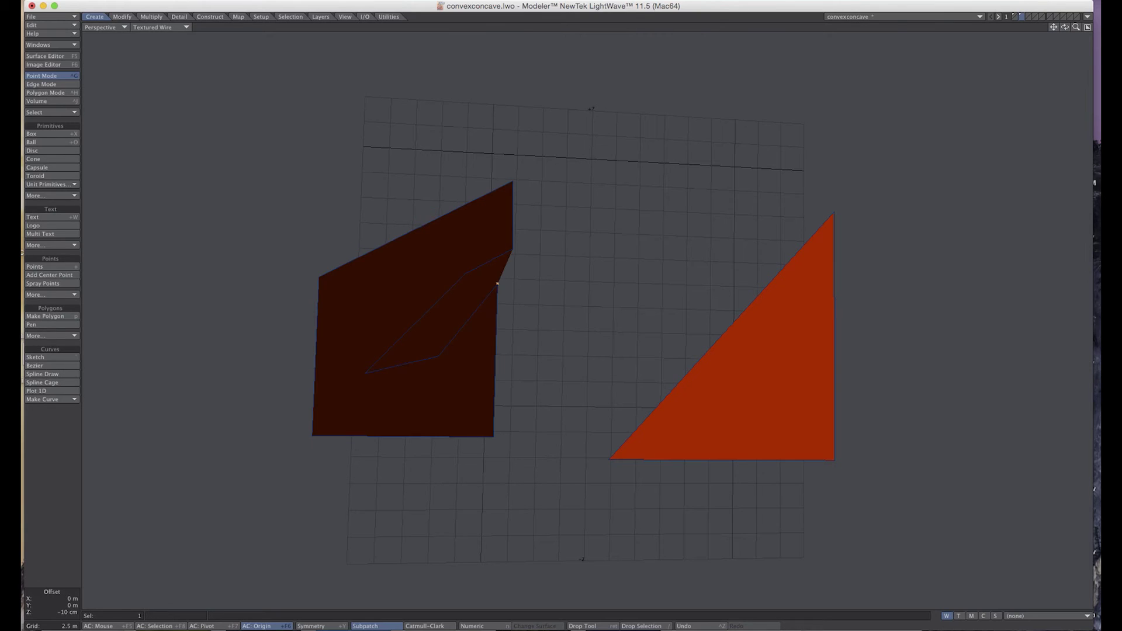
pyautogui.press('Return')
pyautogui.click(498, 284)
pyautogui.click(495, 282)
pyautogui.click(498, 282)
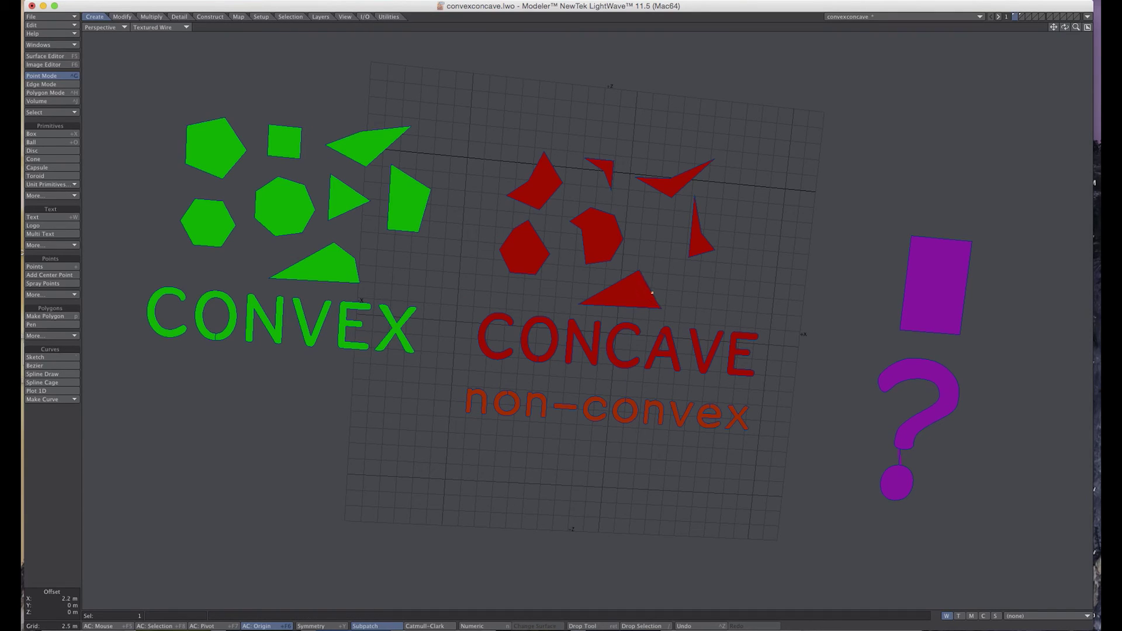
# Move the upper middle point of the slender green polygon beside the small square inward to make it concave
pyautogui.click(649, 292)
pyautogui.click(361, 131)
pyautogui.press('t')
pyautogui.moveTo(361, 131); pyautogui.dragTo(361, 139)
pyautogui.hotkey('ctrl', 'z')
pyautogui.press('Return')
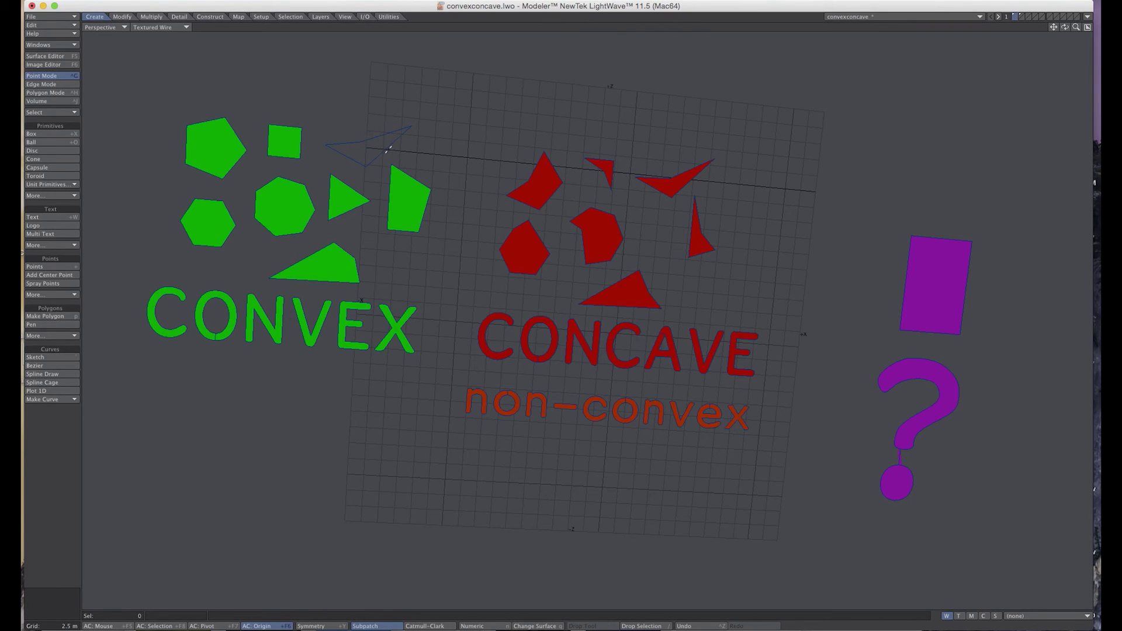
# Select the slender green polygon with the notch, flip its facing direction and deselect it
pyautogui.press('space')
pyautogui.press('space')
pyautogui.click(386, 143)
pyautogui.press('f')
pyautogui.press('f')
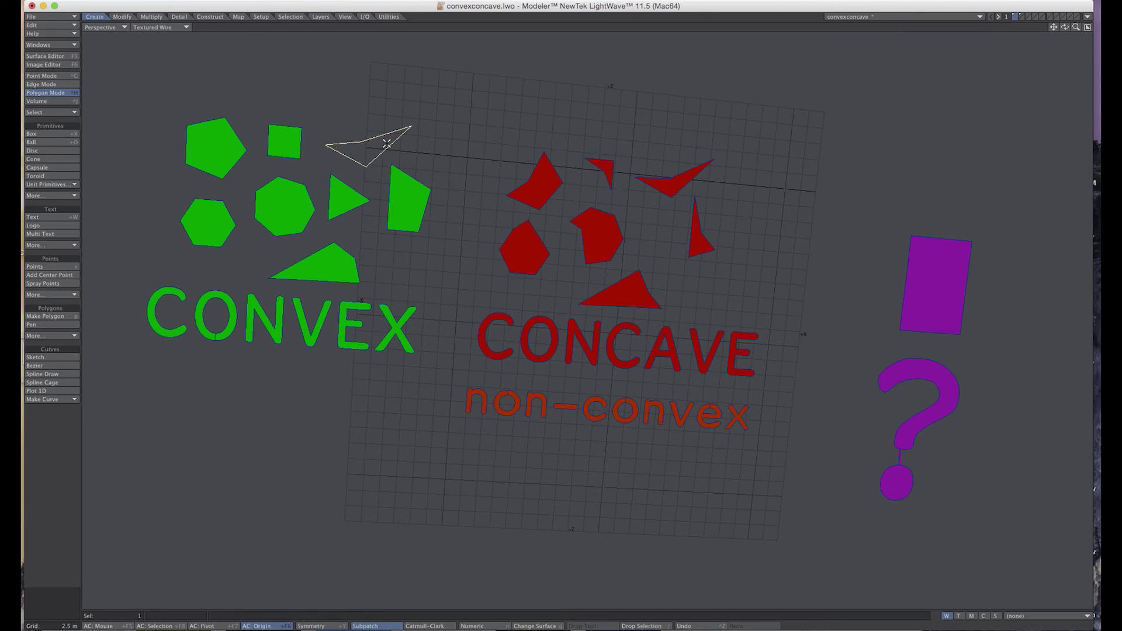
pyautogui.press('/')
# Move the slender green polygon's notch point back outward to make the shape convex
pyautogui.press('space')
pyautogui.click(360, 142)
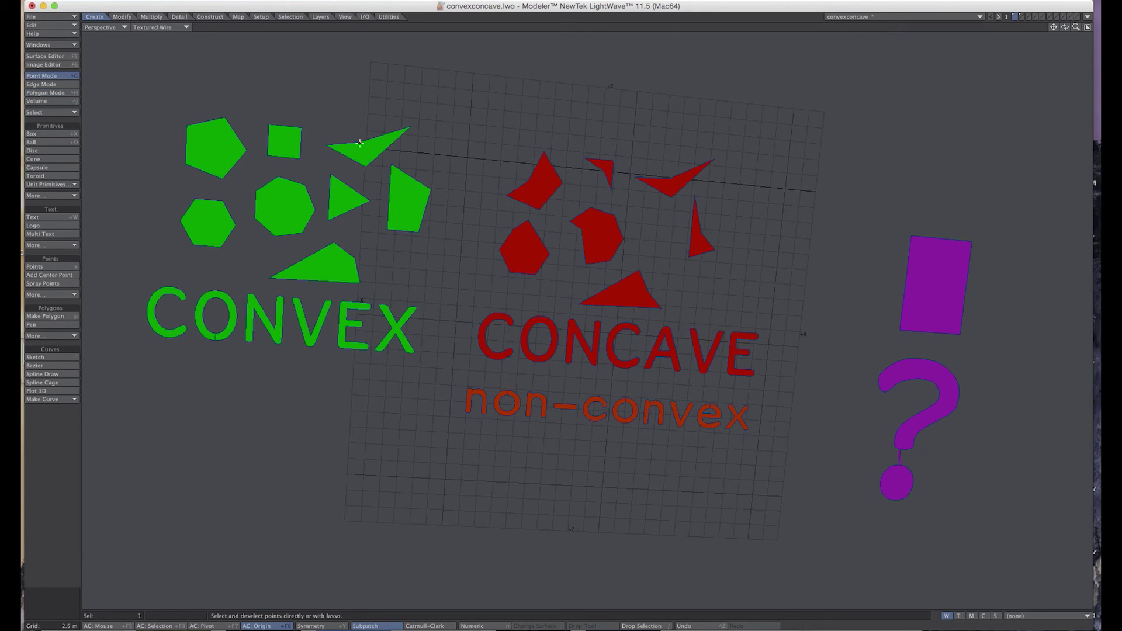
pyautogui.press('t')
pyautogui.moveTo(360, 142); pyautogui.dragTo(364, 131)
pyautogui.press('space')
pyautogui.press('/')
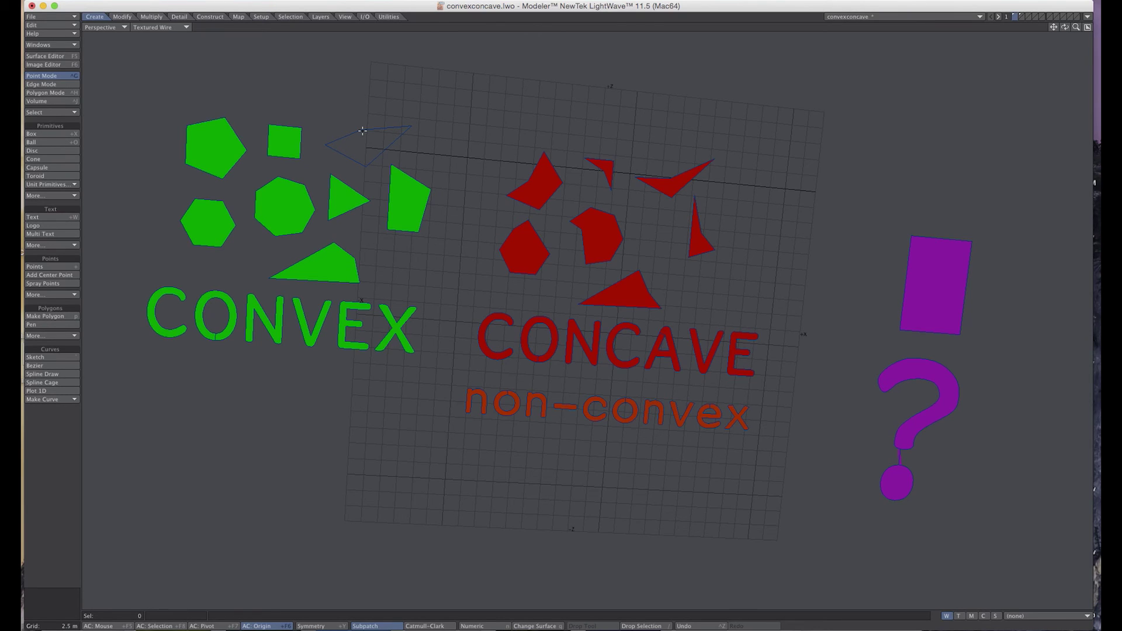
# Return the slender green polygon's middle point to its concave position and flip the polygon's facing direction
pyautogui.hotkey('ctrl', 'h')
pyautogui.click(365, 139)
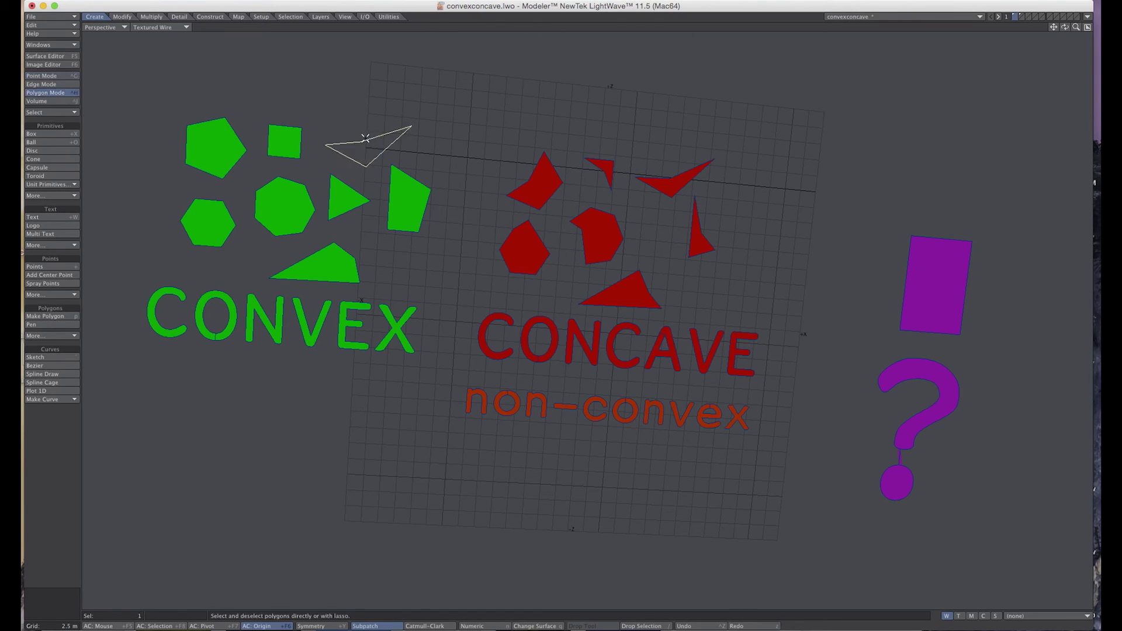
pyautogui.click(365, 139)
pyautogui.hotkey('ctrl', 'g')
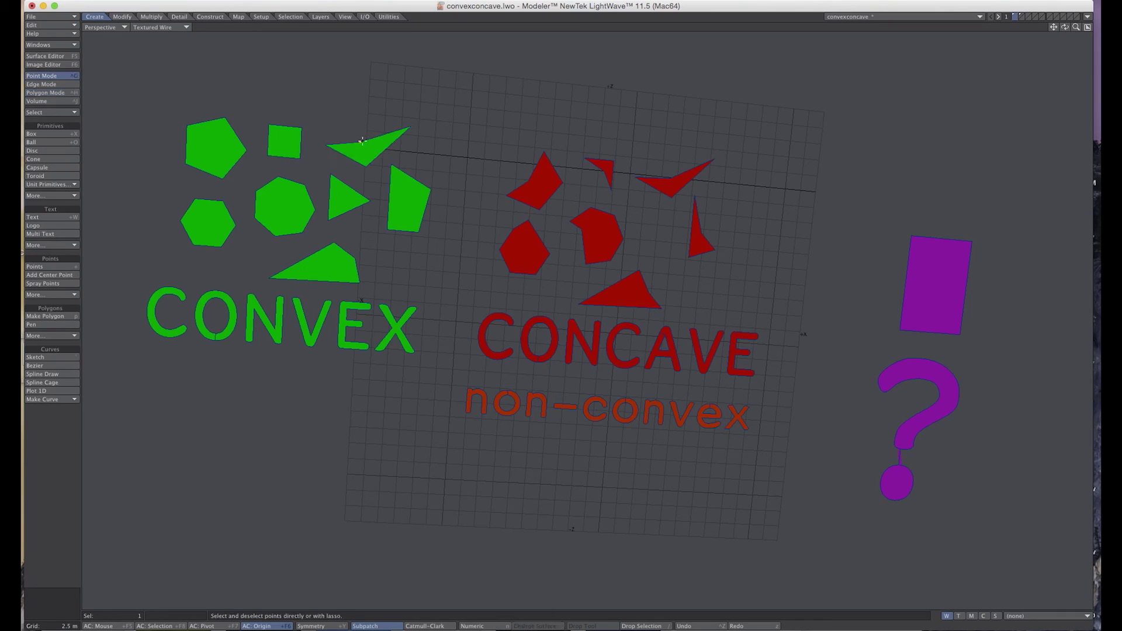
# Split the concave green polygon in two from its notch point to the corner below it
pyautogui.click(362, 147)
pyautogui.press('l')
pyautogui.press('space')
pyautogui.press('space')
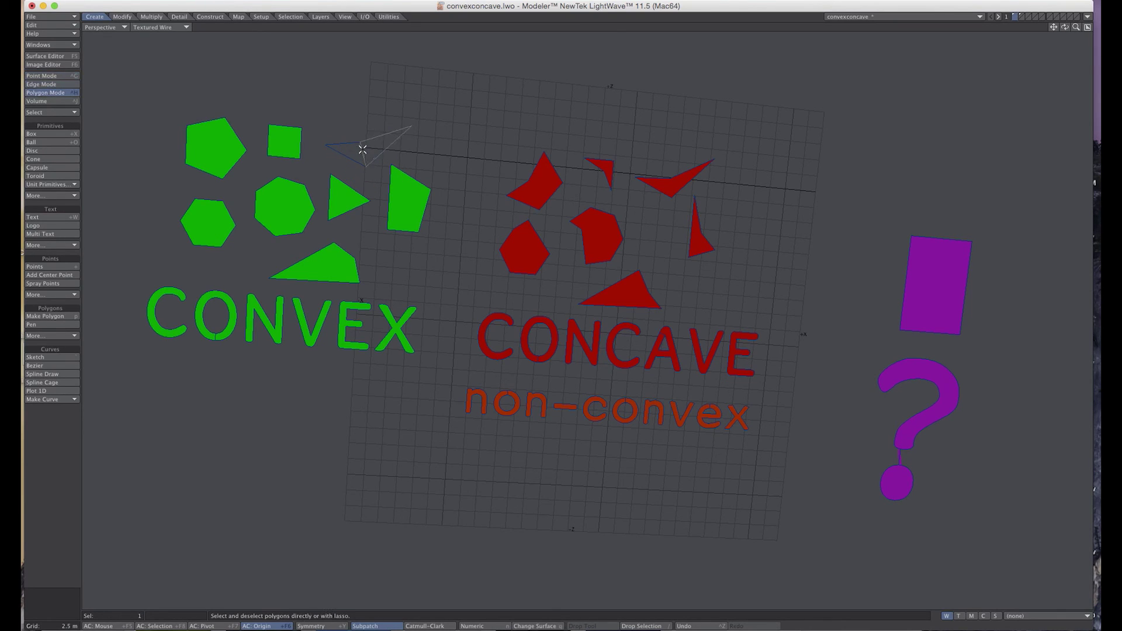
# Select both halves of the split green polygon, flip their facing direction and deselect them
pyautogui.click(361, 150)
pyautogui.moveTo(362, 150)
pyautogui.mouseDown()
pyautogui.moveTo(362, 110)
pyautogui.moveTo(361, 139)
pyautogui.mouseUp()
pyautogui.press('f')
pyautogui.press('/')
pyautogui.press('space')
pyautogui.click(361, 142)
pyautogui.press('t')
pyautogui.press('Return')
pyautogui.moveTo(371, 127); pyautogui.dragTo(345, 83, button='right')
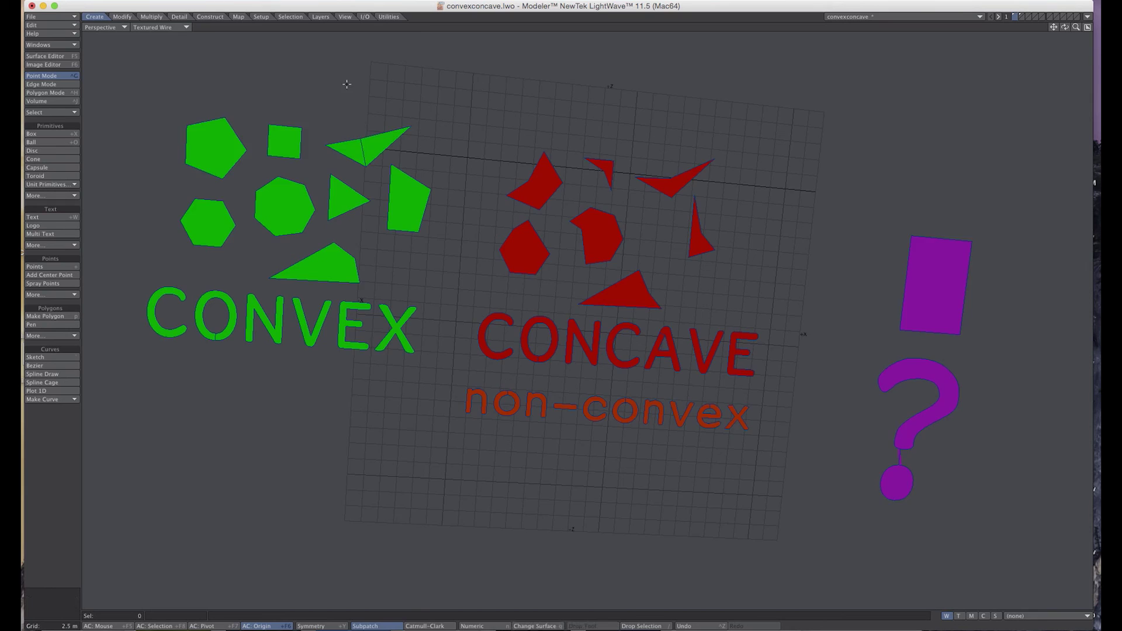
pyautogui.keyDown('alt'); pyautogui.moveTo(346, 83); pyautogui.dragTo(450, 161); pyautogui.keyUp('alt')
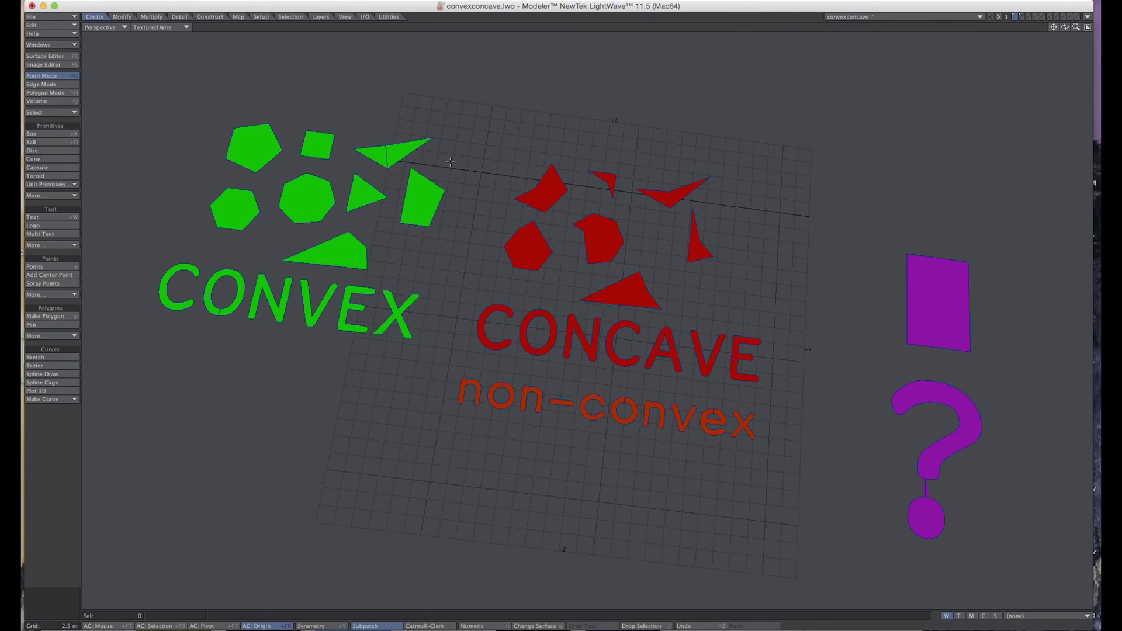